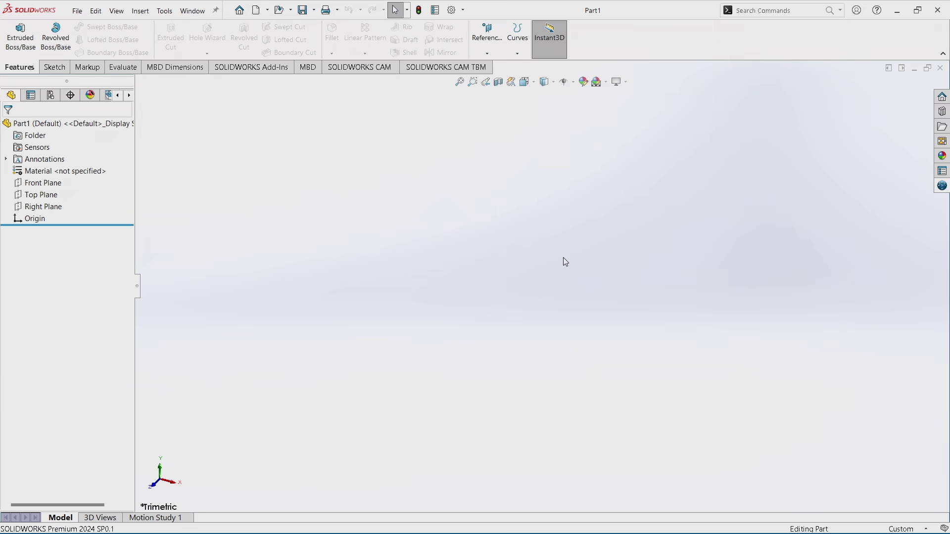
Start a new sketch on the Top Plane
{"action": "left_click", "coordinate": [54, 68]}
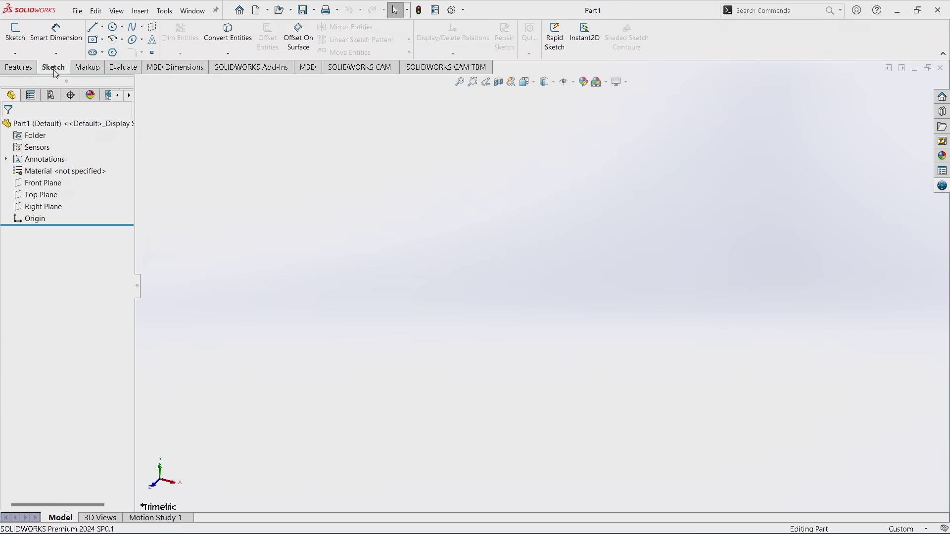
{"action": "left_click", "coordinate": [15, 32]}
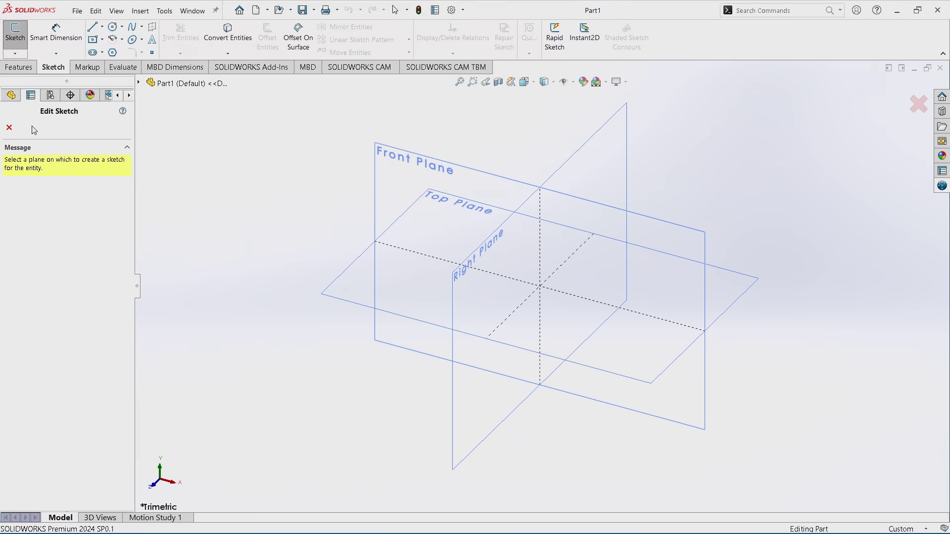
{"action": "left_click", "coordinate": [339, 298]}
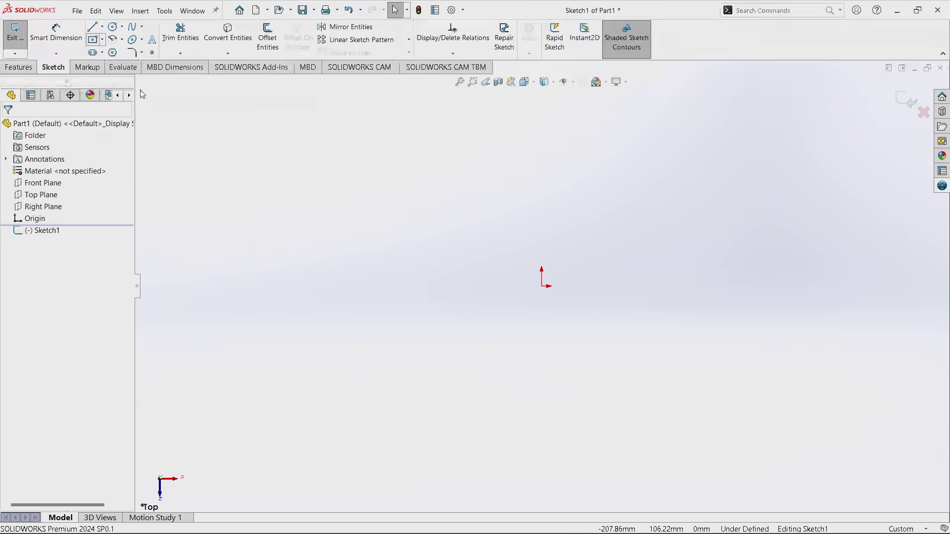
Draw a centre rectangle about the origin, with construction diagonals
{"action": "left_click", "coordinate": [93, 40]}
{"action": "left_click", "coordinate": [543, 286]}
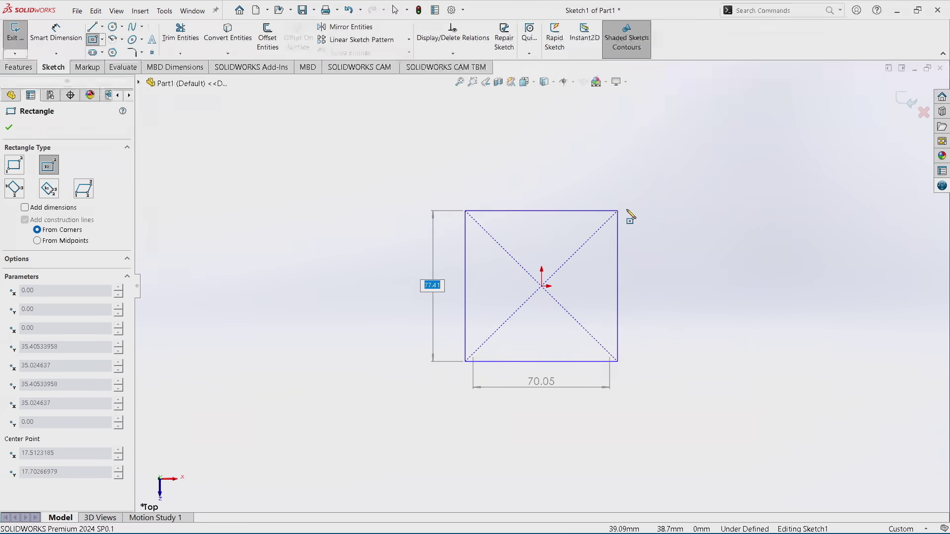
{"action": "key", "text": "Return"}
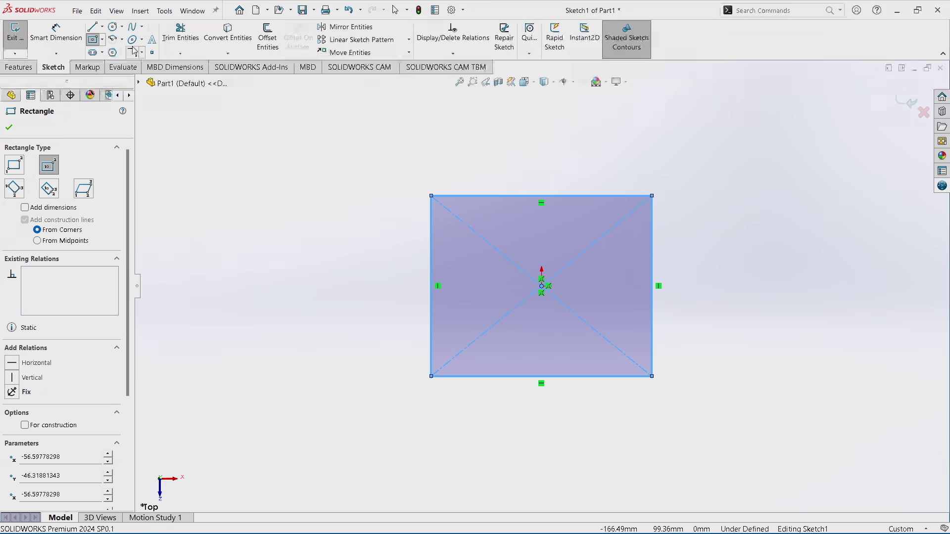
{"action": "scroll", "coordinate": [138, 72], "scroll_direction": "down", "scroll_amount": 3}
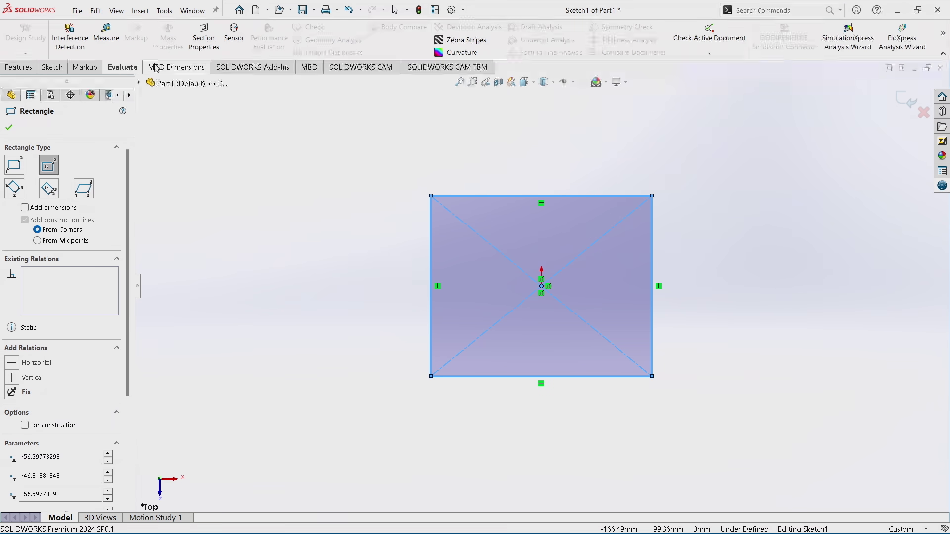
{"action": "scroll", "coordinate": [51, 69], "scroll_direction": "up", "scroll_amount": 4}
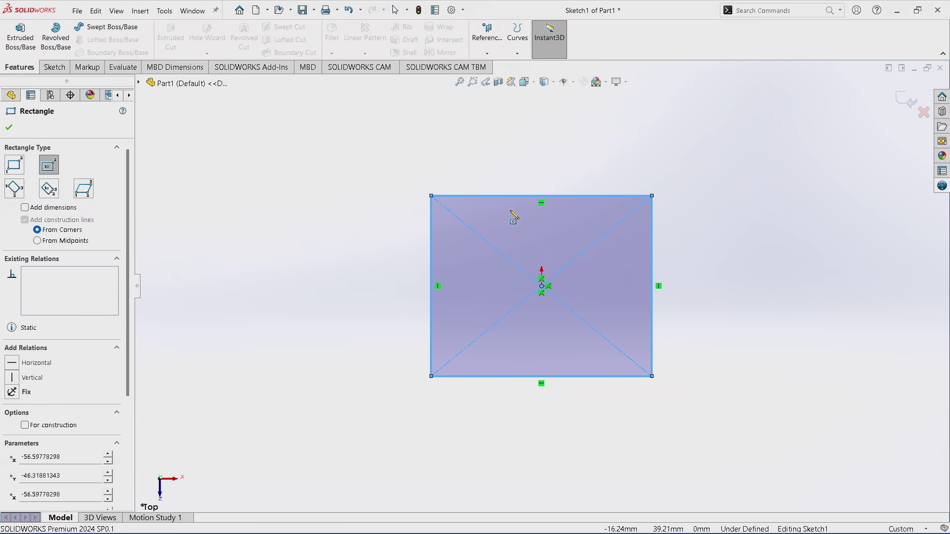
{"action": "scroll", "coordinate": [532, 218], "scroll_direction": "up", "scroll_amount": 1}
{"action": "scroll", "coordinate": [548, 278], "scroll_direction": "down", "scroll_amount": 1}
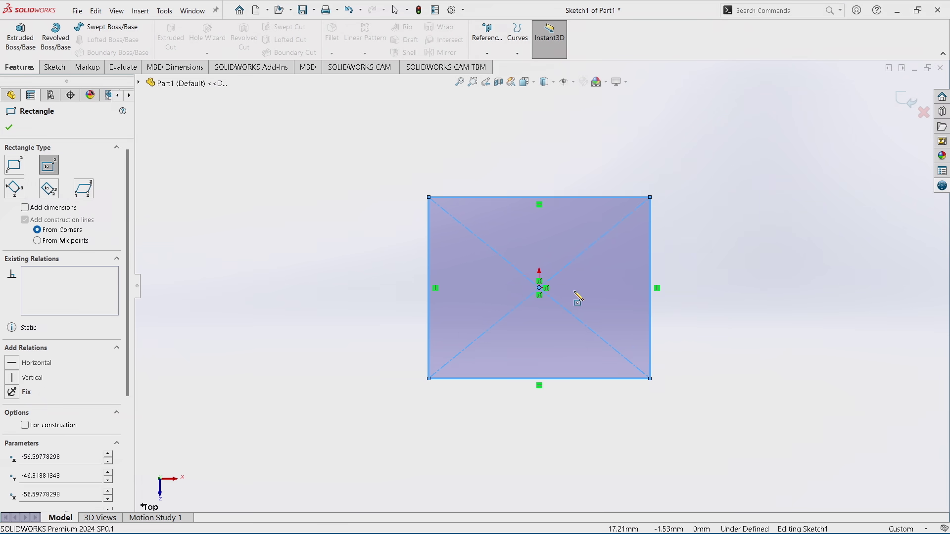
{"action": "scroll", "coordinate": [575, 293], "scroll_direction": "down", "scroll_amount": 1}
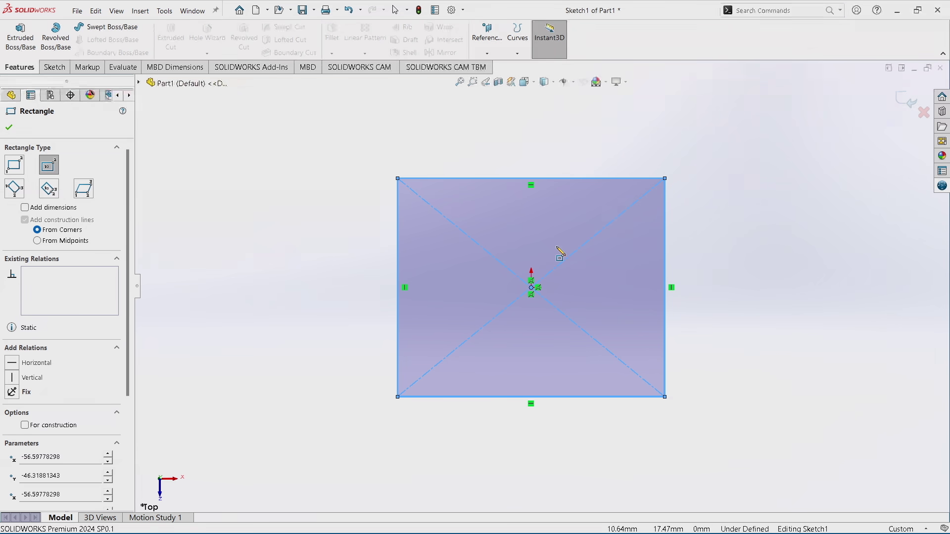
{"action": "right_click", "coordinate": [654, 48]}
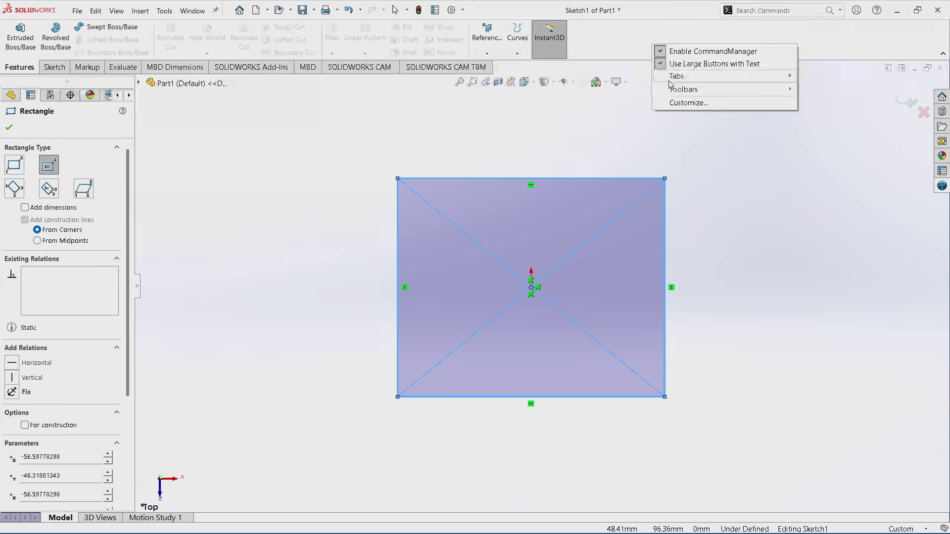
In Customize, list only Commands with Keyboard Shortcuts, then view the Mouse Gestures settings
{"action": "left_click", "coordinate": [686, 104]}
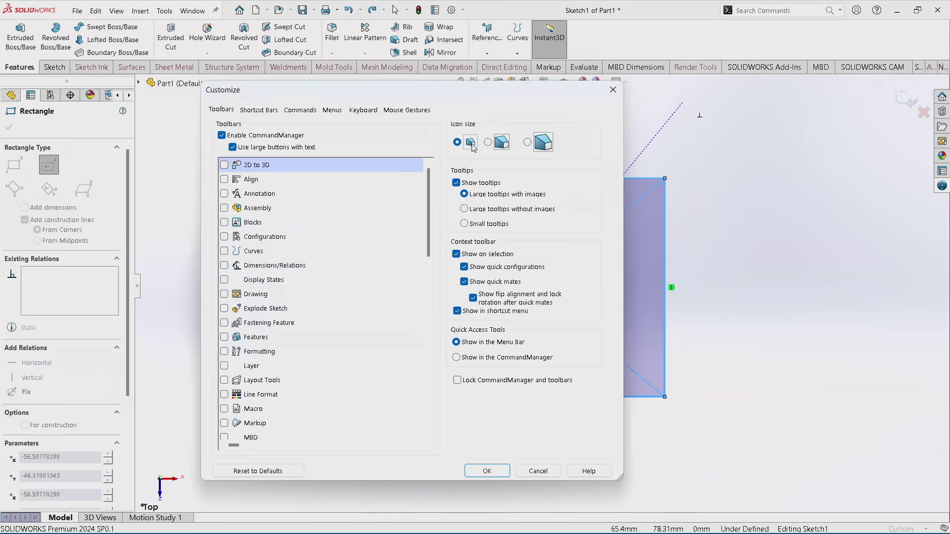
{"action": "left_click", "coordinate": [369, 113]}
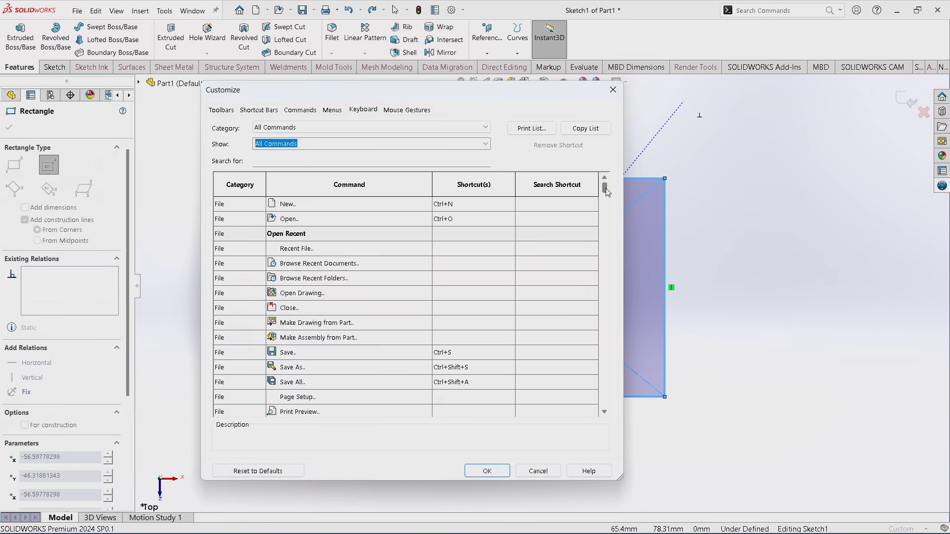
{"action": "mouse_move", "coordinate": [604, 189]}
{"action": "left_mouse_down"}
{"action": "mouse_move", "coordinate": [610, 335]}
{"action": "mouse_move", "coordinate": [593, 188]}
{"action": "left_mouse_up"}
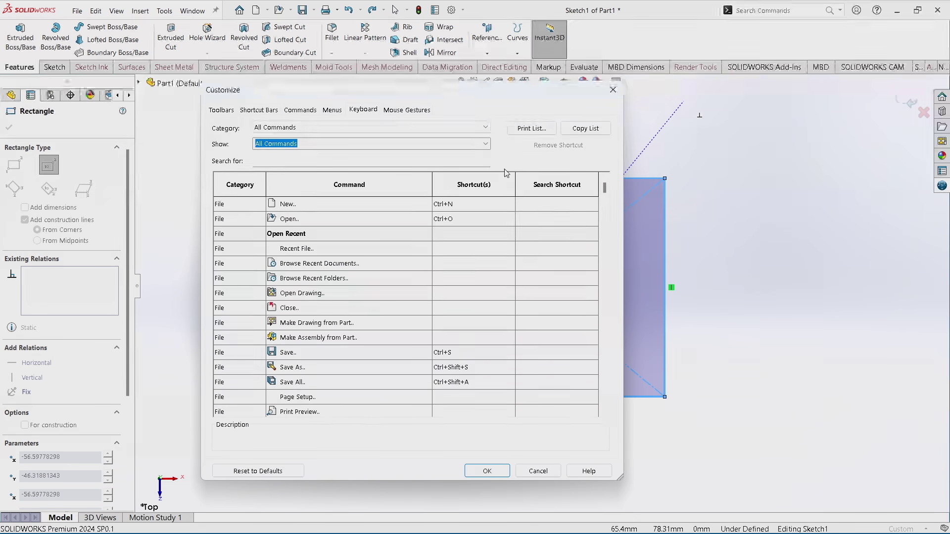
{"action": "left_click", "coordinate": [484, 147]}
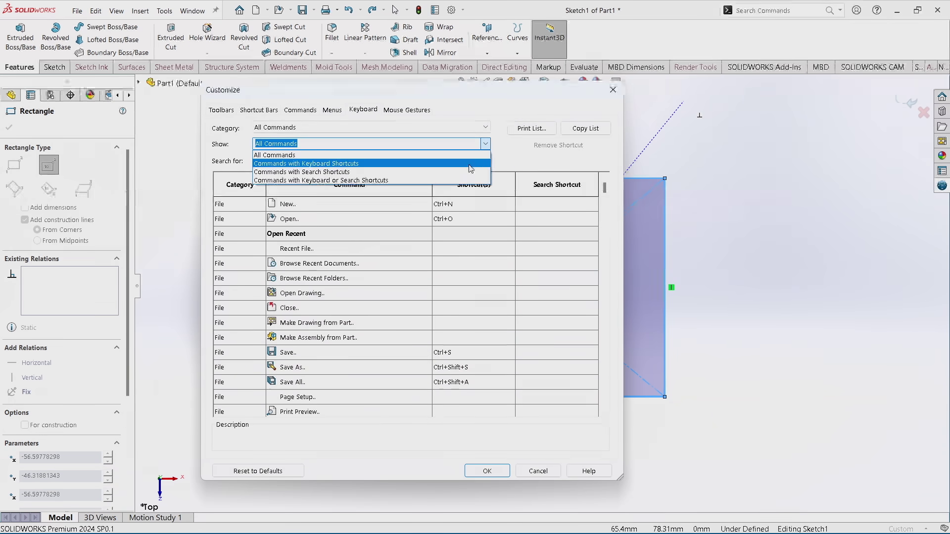
{"action": "left_click", "coordinate": [453, 163]}
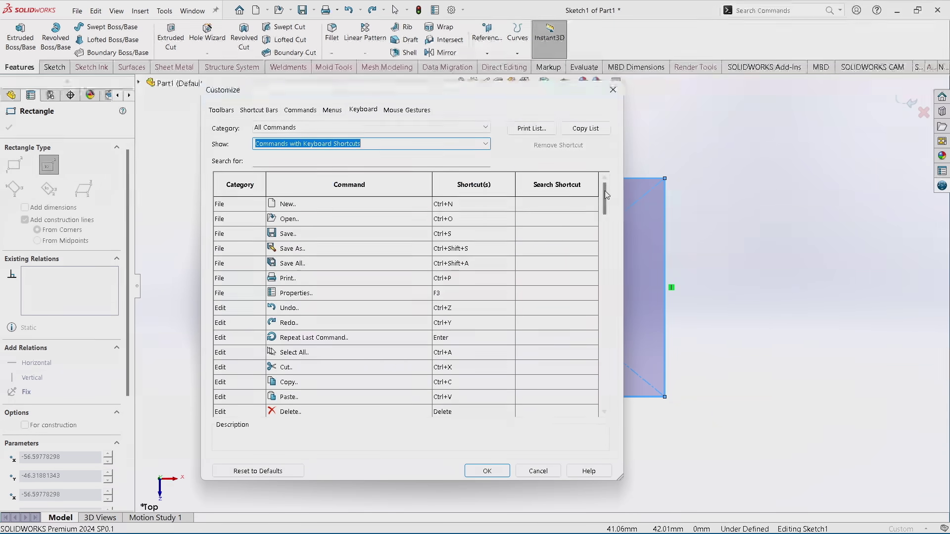
{"action": "left_click_drag", "start_coordinate": [604, 191], "coordinate": [589, 269]}
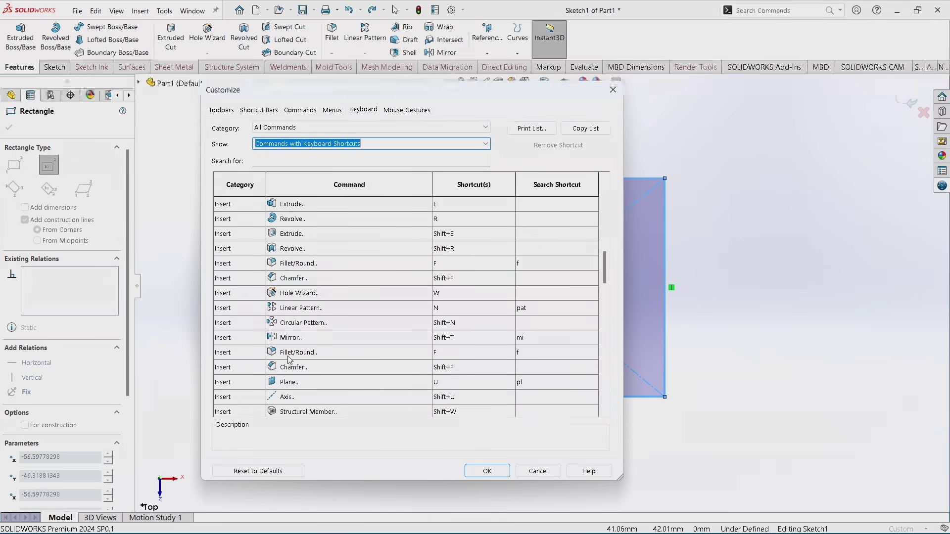
{"action": "left_click_drag", "start_coordinate": [607, 261], "coordinate": [618, 287]}
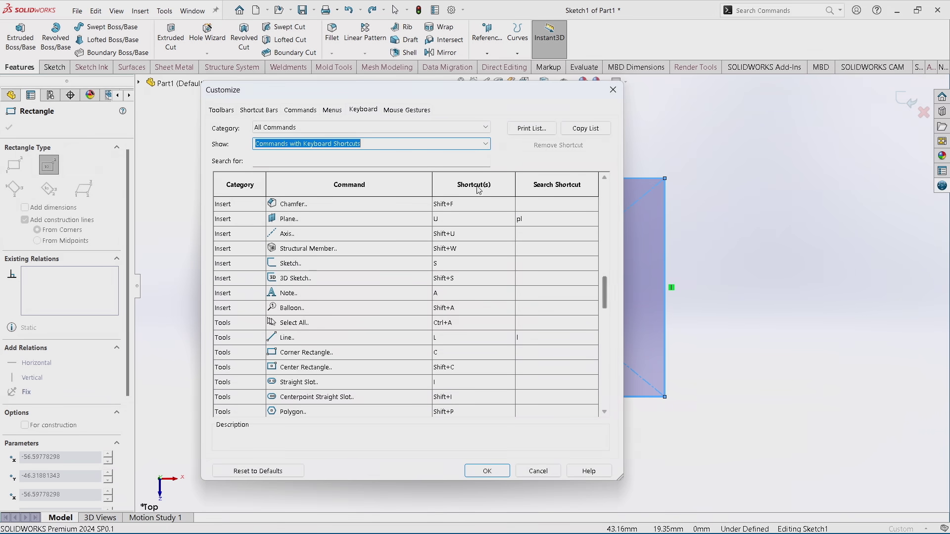
{"action": "left_click", "coordinate": [424, 110]}
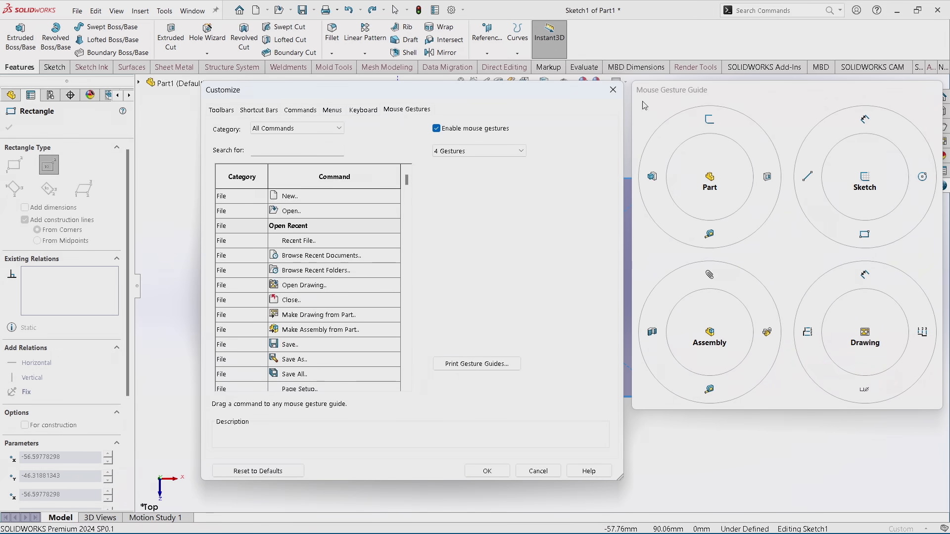
Keep 4 Gestures, return to the Keyboard shortcut list and cancel Customize
{"action": "left_click", "coordinate": [483, 152]}
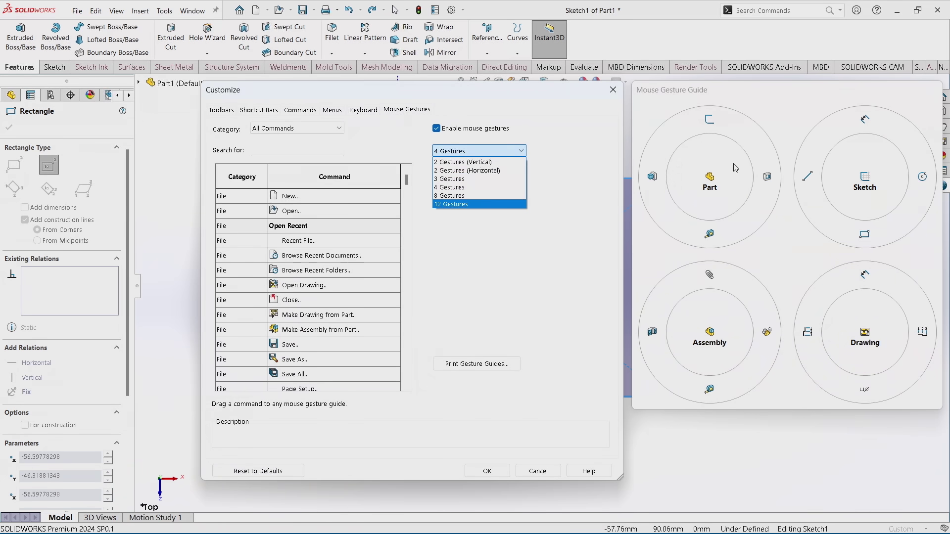
{"action": "left_click", "coordinate": [619, 244]}
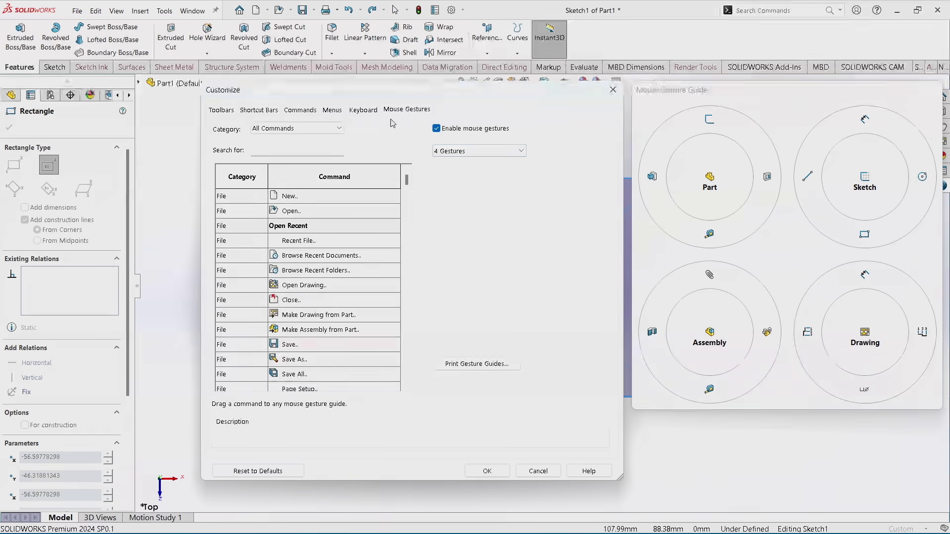
{"action": "left_click", "coordinate": [363, 110]}
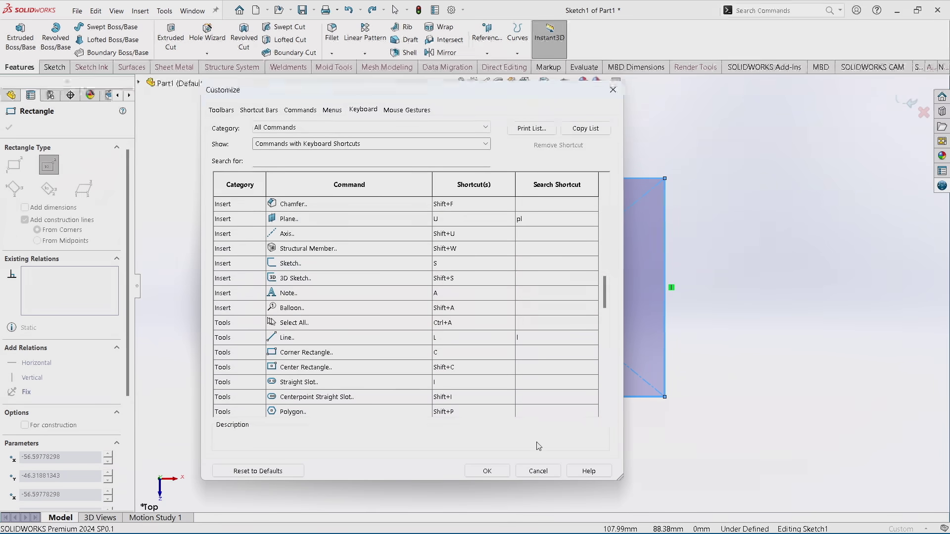
{"action": "left_click", "coordinate": [538, 471]}
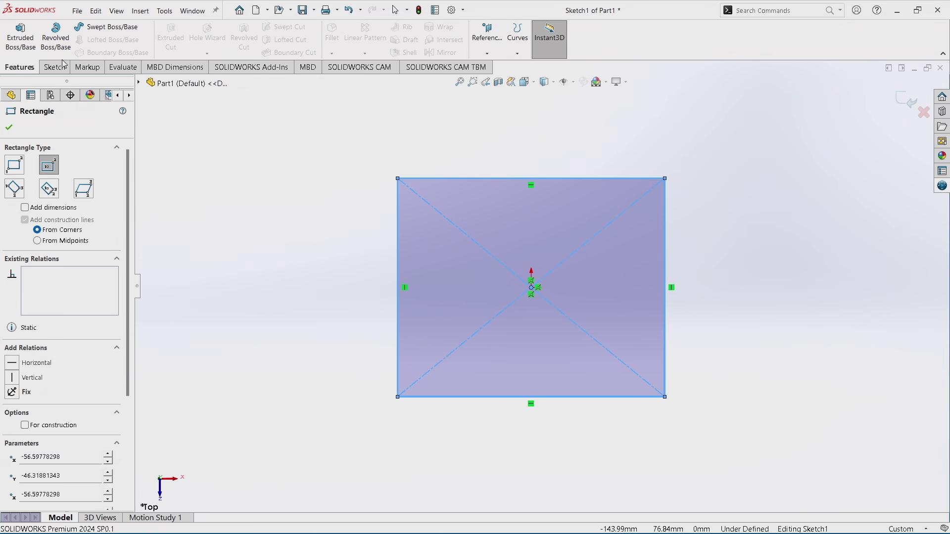
Reopen Customize from the CommandManager and cancel it again without changes
{"action": "right_click", "coordinate": [660, 41]}
{"action": "left_click", "coordinate": [698, 94]}
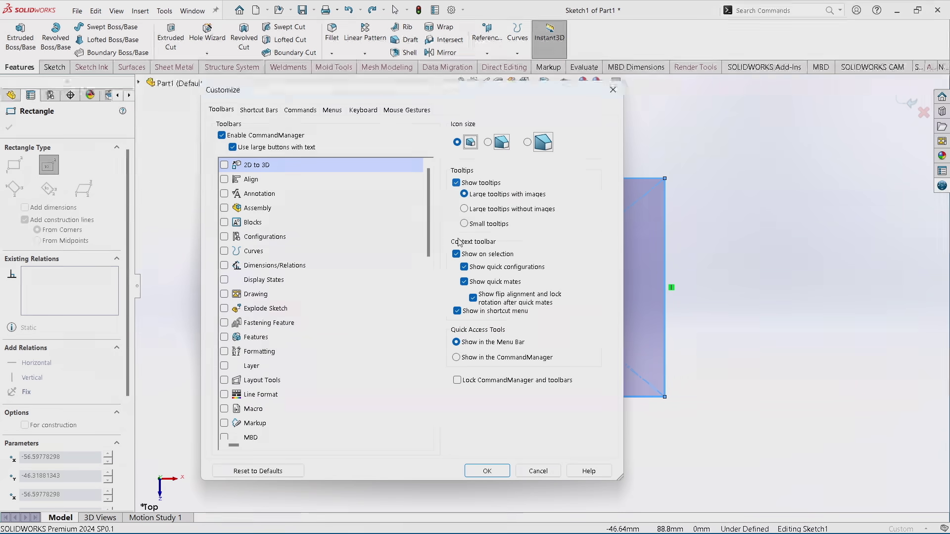
{"action": "left_click", "coordinate": [537, 471]}
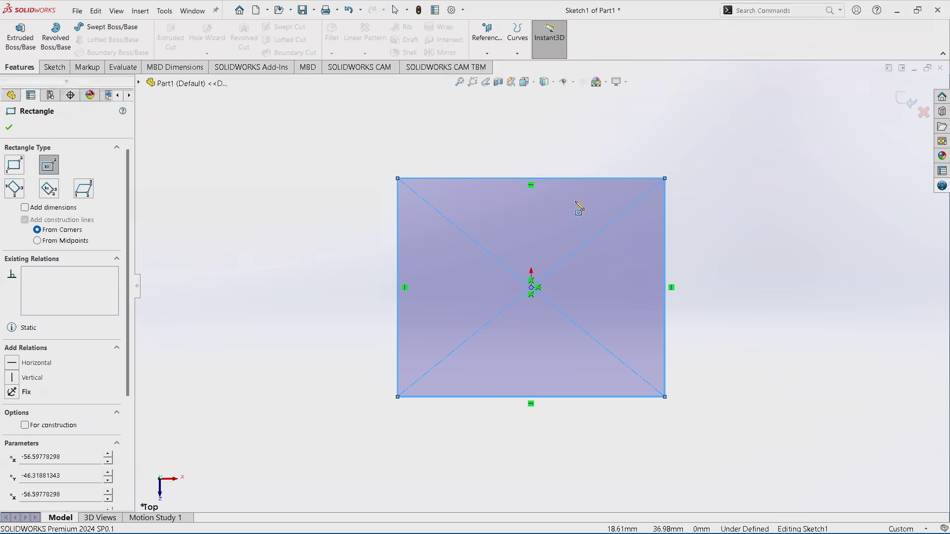
Delete the centre rectangle and its diagonals, then exit Sketch1 discarding changes
{"action": "key", "text": "Escape"}
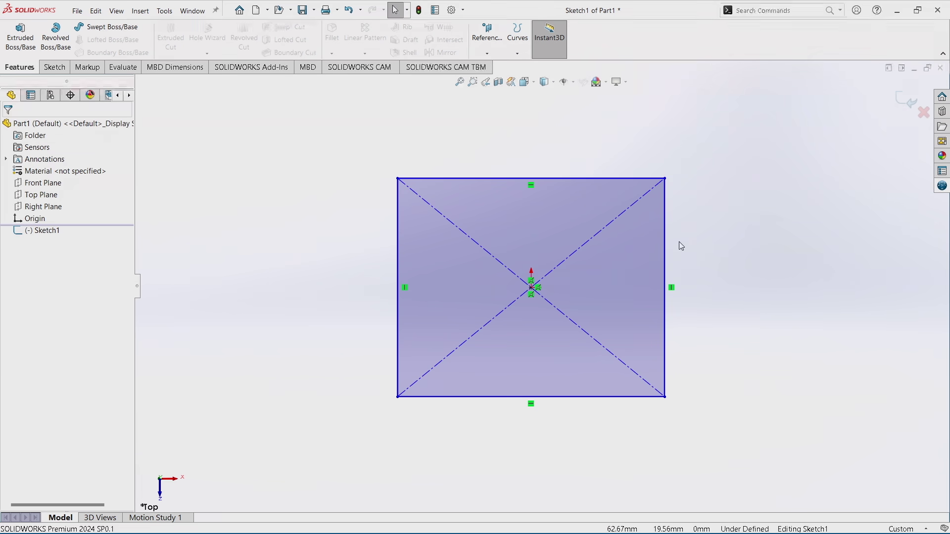
{"action": "mouse_move", "coordinate": [715, 416]}
{"action": "left_mouse_down"}
{"action": "mouse_move", "coordinate": [404, 158]}
{"action": "mouse_move", "coordinate": [374, 161]}
{"action": "left_mouse_up"}
{"action": "key", "text": "Delete"}
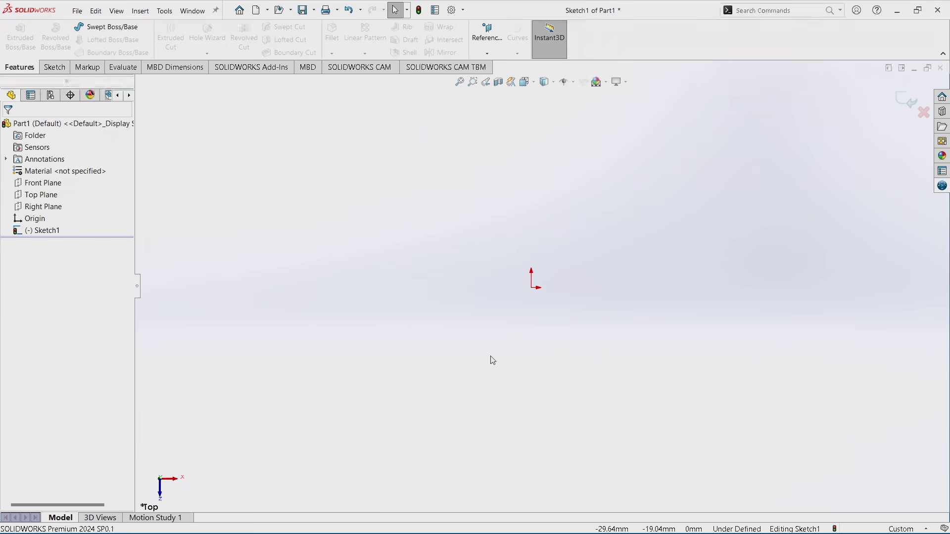
{"action": "left_click", "coordinate": [924, 113]}
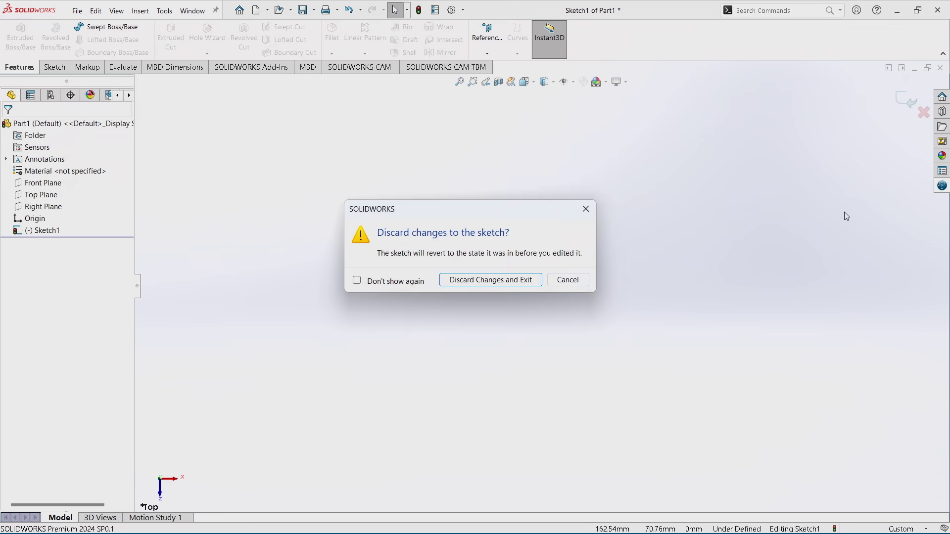
{"action": "left_click", "coordinate": [503, 280]}
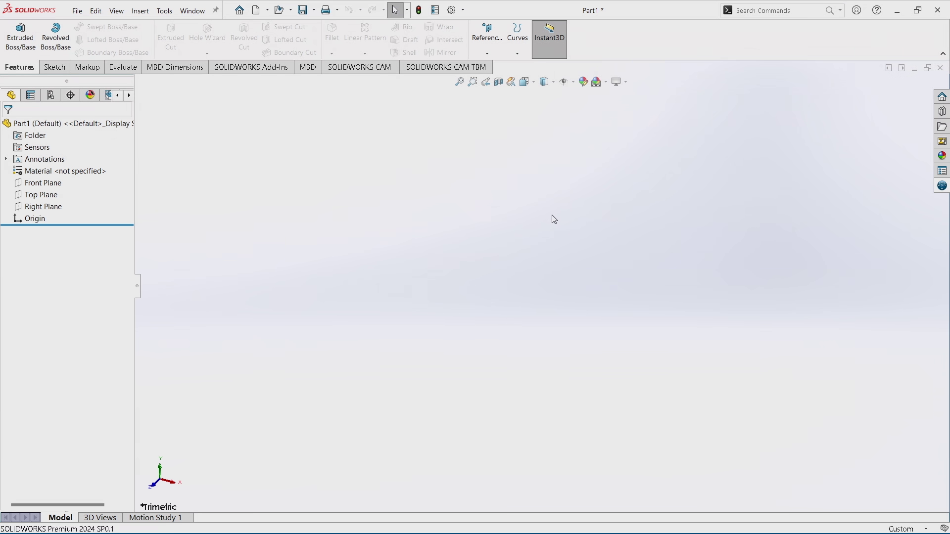
Start Sketch2 on the Top Plane using the S shortcut
{"action": "key", "text": "s"}
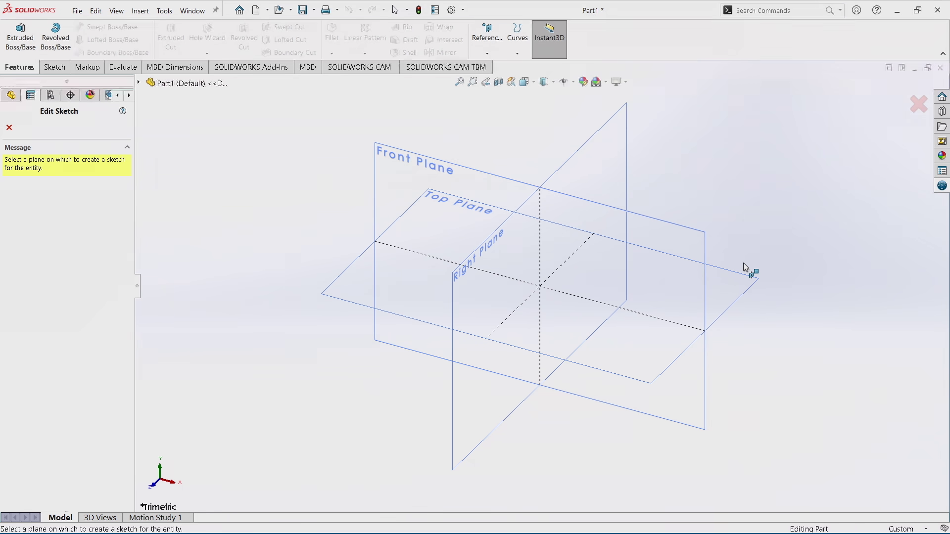
{"action": "left_click", "coordinate": [723, 293]}
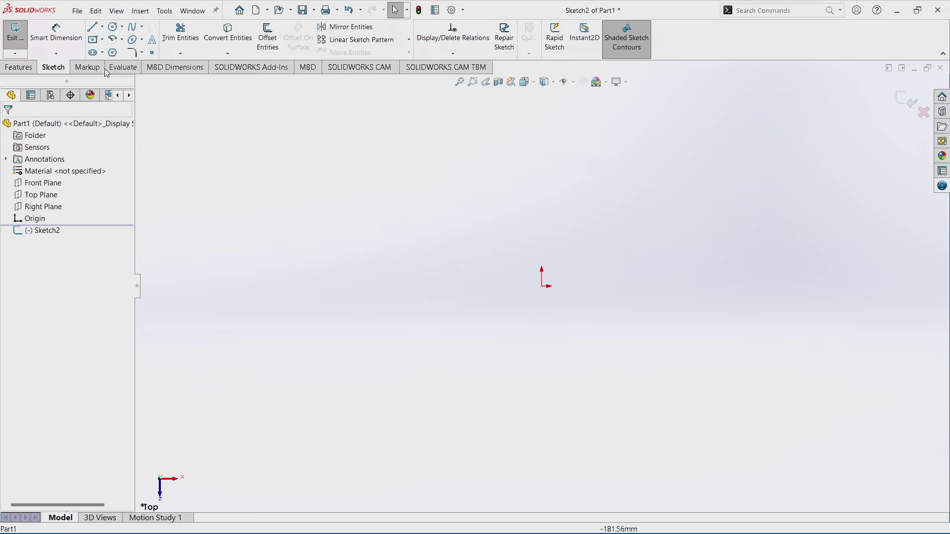
Select the Rectangle tool through mouse gestures and set it to Corner Rectangle
{"action": "right_click_drag", "start_coordinate": [630, 263], "coordinate": [656, 268]}
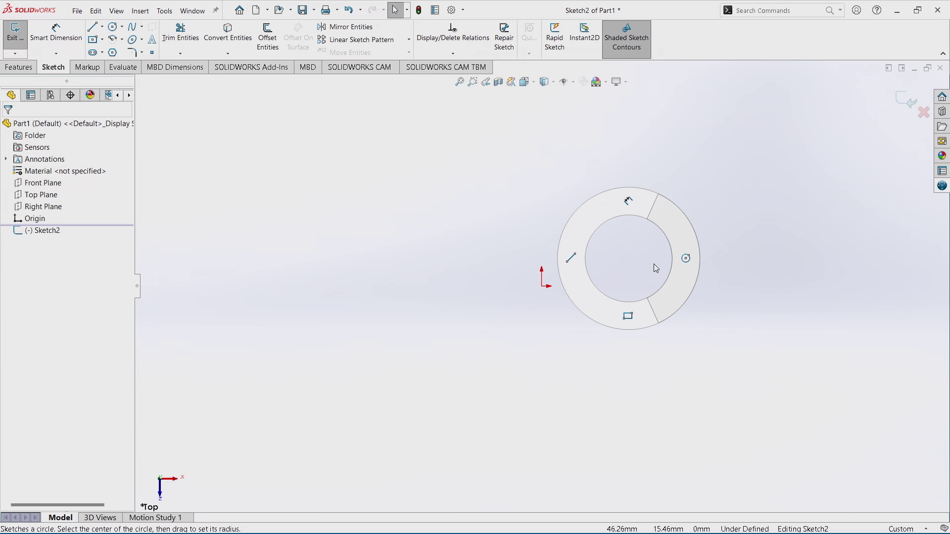
{"action": "right_click_drag", "start_coordinate": [656, 268], "coordinate": [636, 312]}
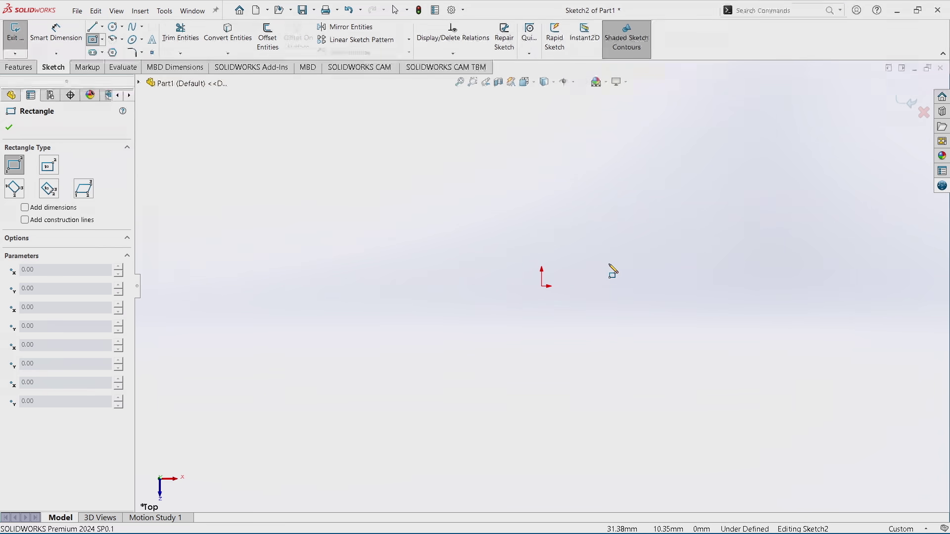
{"action": "right_click_drag", "start_coordinate": [609, 265], "coordinate": [630, 279]}
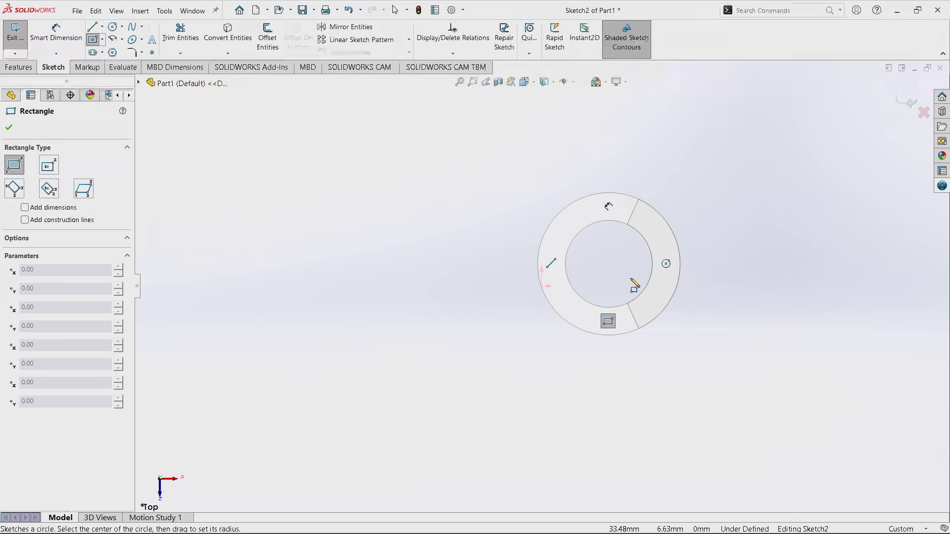
{"action": "right_click_drag", "start_coordinate": [633, 286], "coordinate": [606, 264]}
{"action": "left_click", "coordinate": [56, 169]}
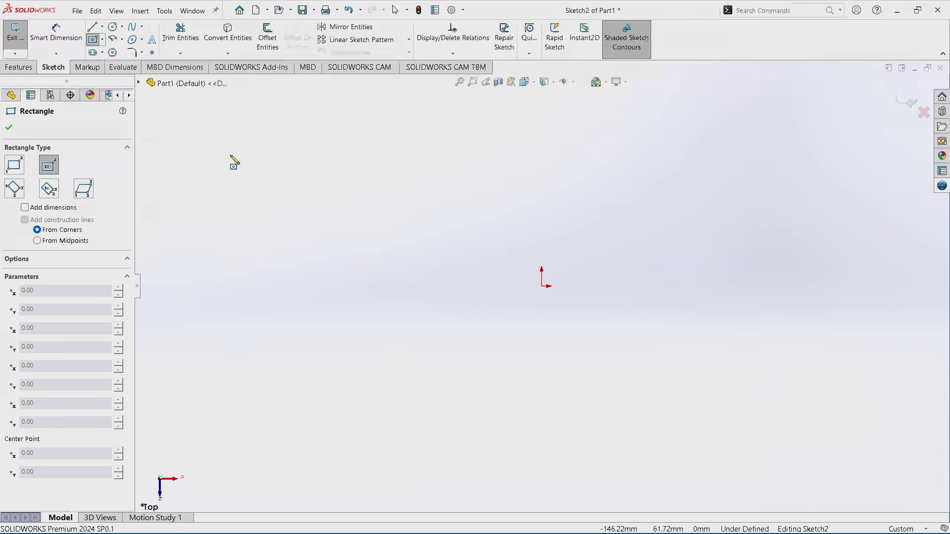
{"action": "right_click_drag", "start_coordinate": [230, 157], "coordinate": [233, 213]}
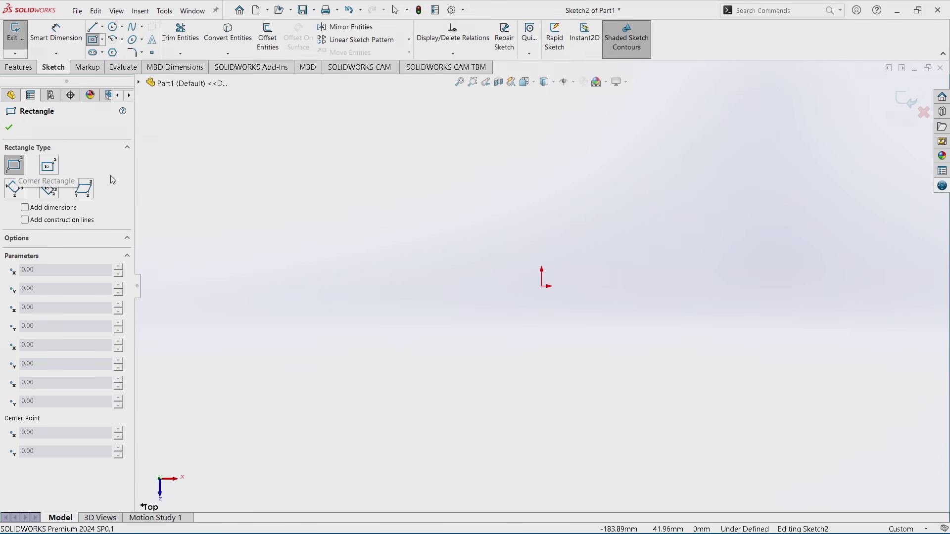
{"action": "left_click", "coordinate": [50, 167]}
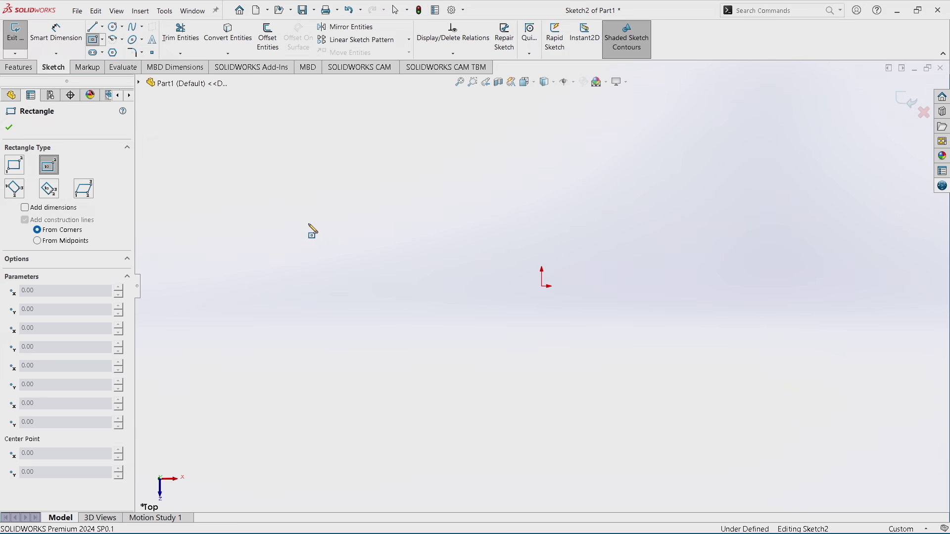
{"action": "right_click_drag", "start_coordinate": [310, 233], "coordinate": [328, 275]}
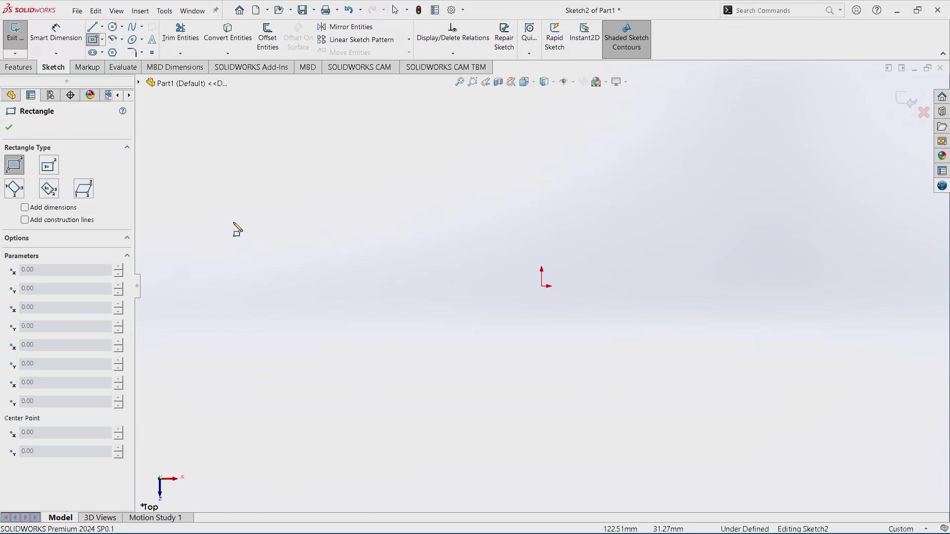
Draw a corner rectangle from the origin and dimension its bottom edge to 90
{"action": "left_click", "coordinate": [542, 286]}
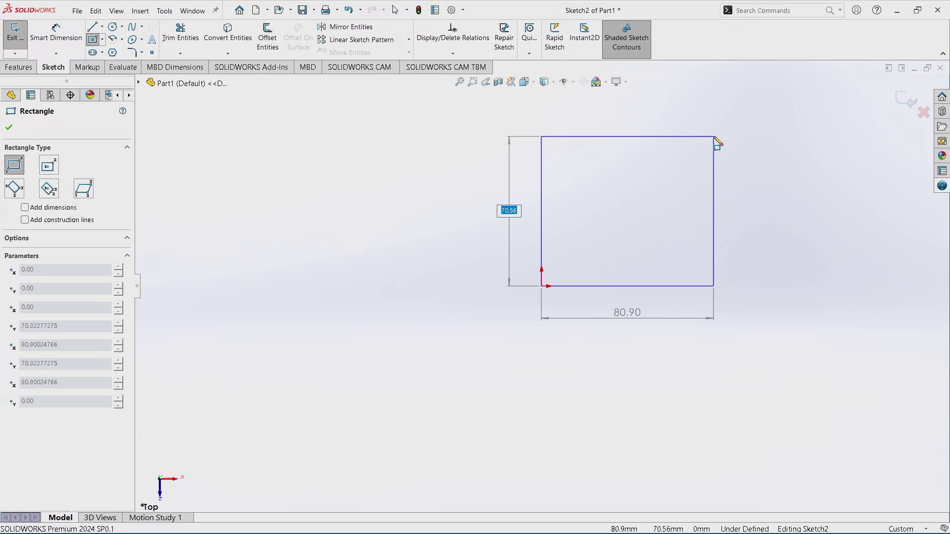
{"action": "left_click", "coordinate": [740, 121]}
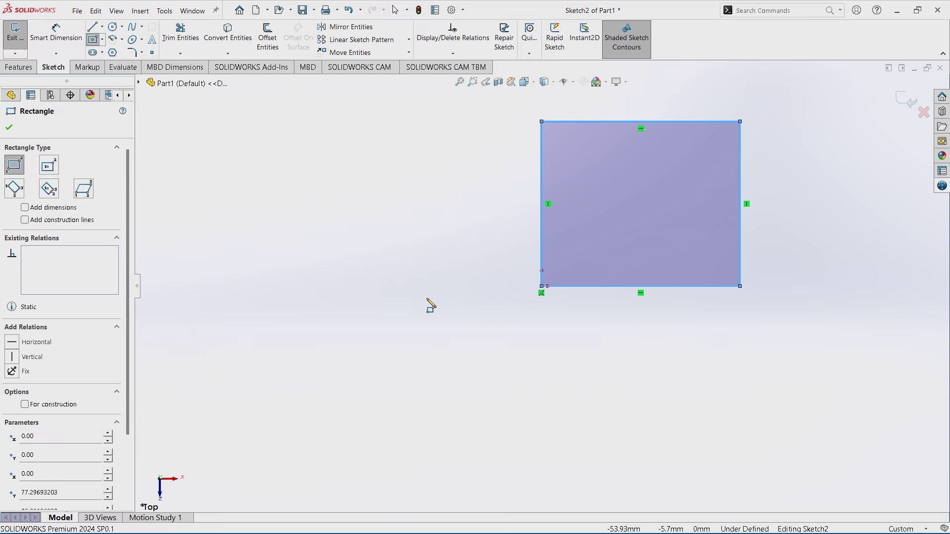
{"action": "right_click_drag", "start_coordinate": [426, 299], "coordinate": [422, 269]}
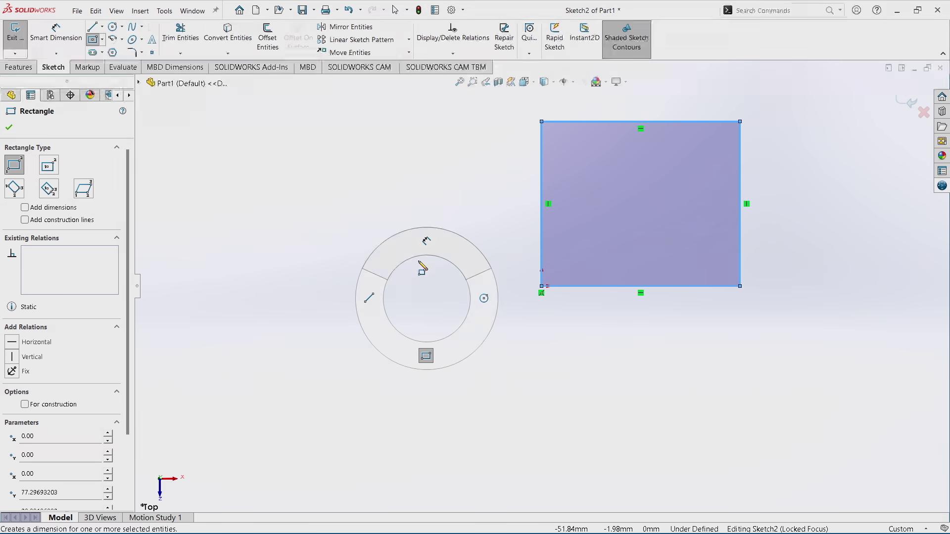
{"action": "left_click", "coordinate": [597, 287]}
{"action": "left_click", "coordinate": [608, 365]}
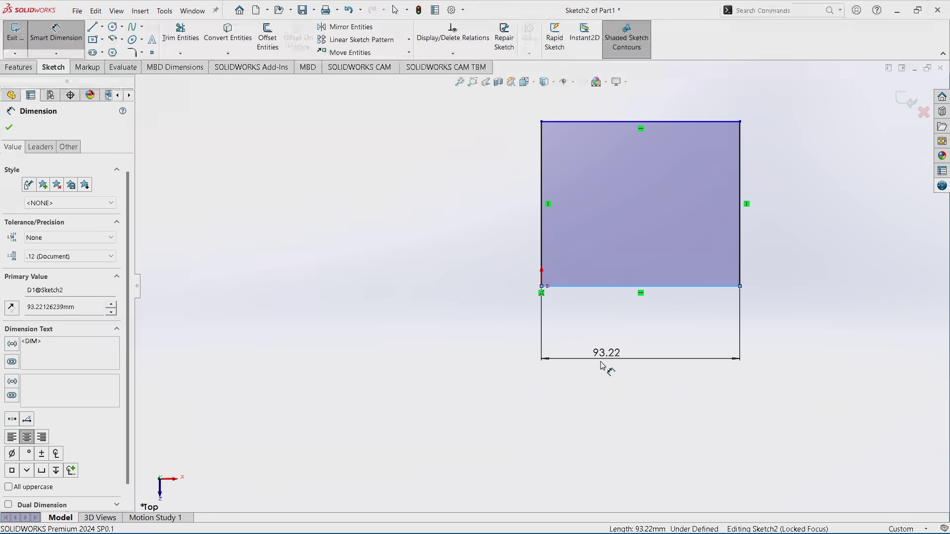
{"action": "type", "text": "90"}
{"action": "key", "text": "Return"}
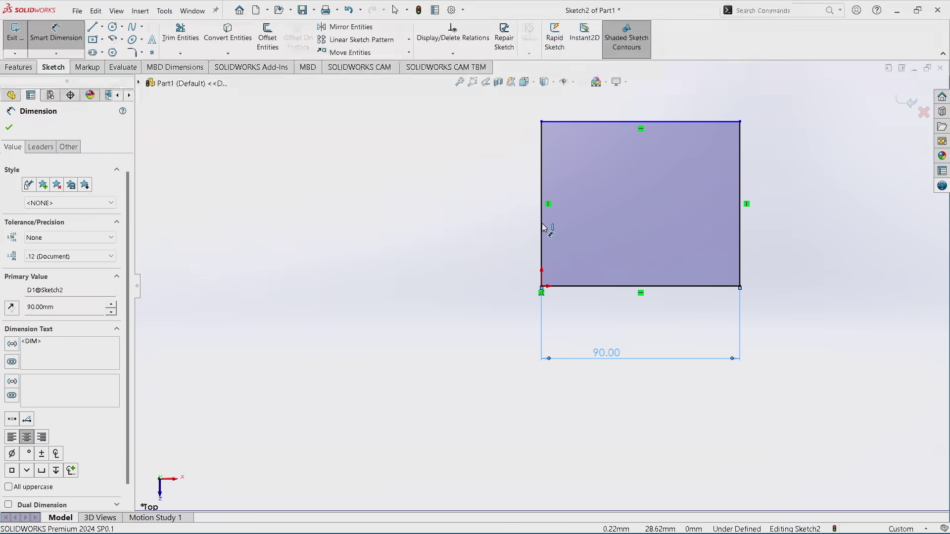
Dimension the rectangle's left edge to 50, fully defining the sketch
{"action": "left_click", "coordinate": [543, 229]}
{"action": "left_click", "coordinate": [487, 248]}
{"action": "type", "text": "50"}
{"action": "key", "text": "Return"}
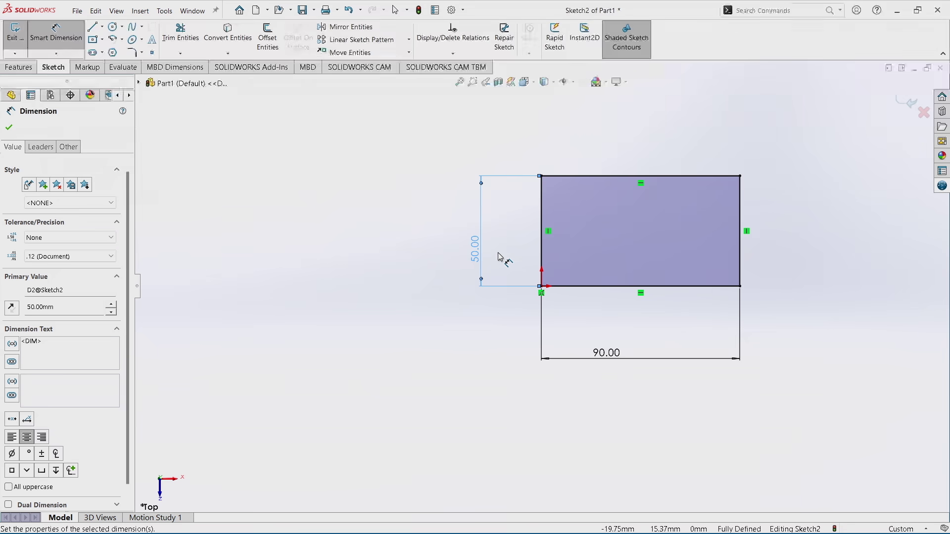
{"action": "left_click", "coordinate": [502, 257]}
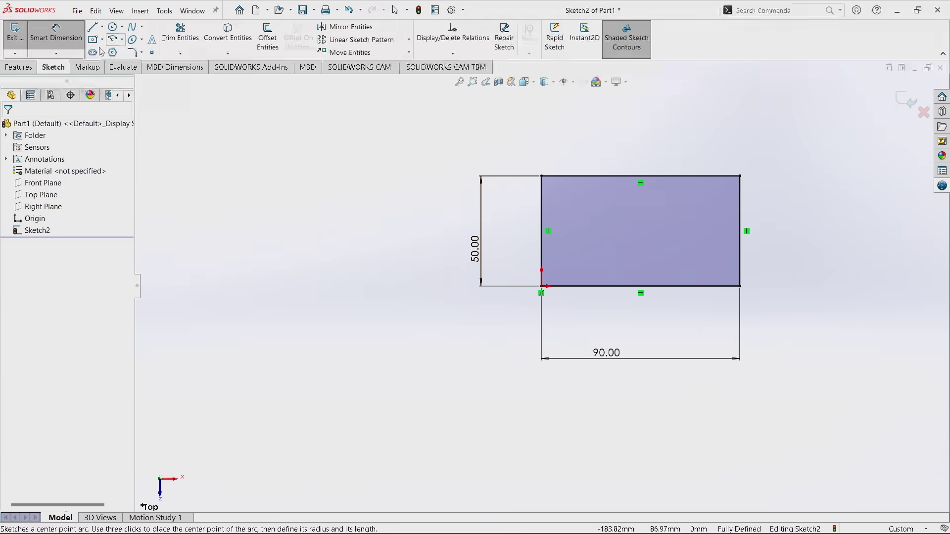
{"action": "left_click", "coordinate": [33, 67]}
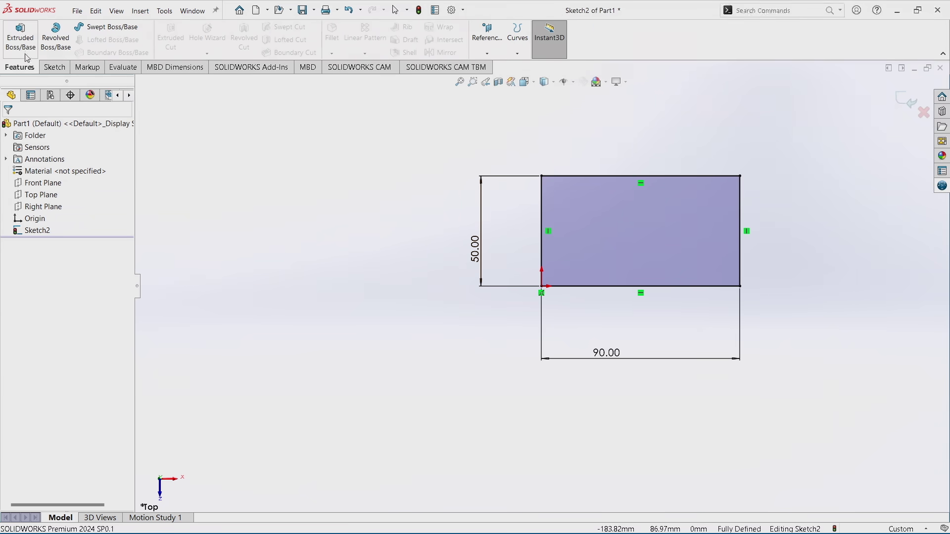
Extrude the rectangle 42 mm upward as Boss-Extrude1 and clear the selection
{"action": "key", "text": "e"}
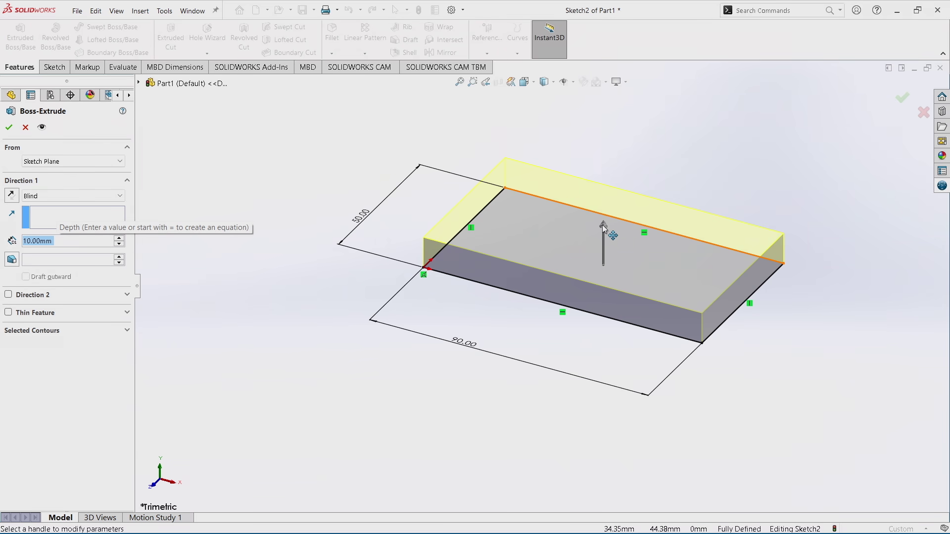
{"action": "left_click_drag", "start_coordinate": [603, 227], "coordinate": [596, 133]}
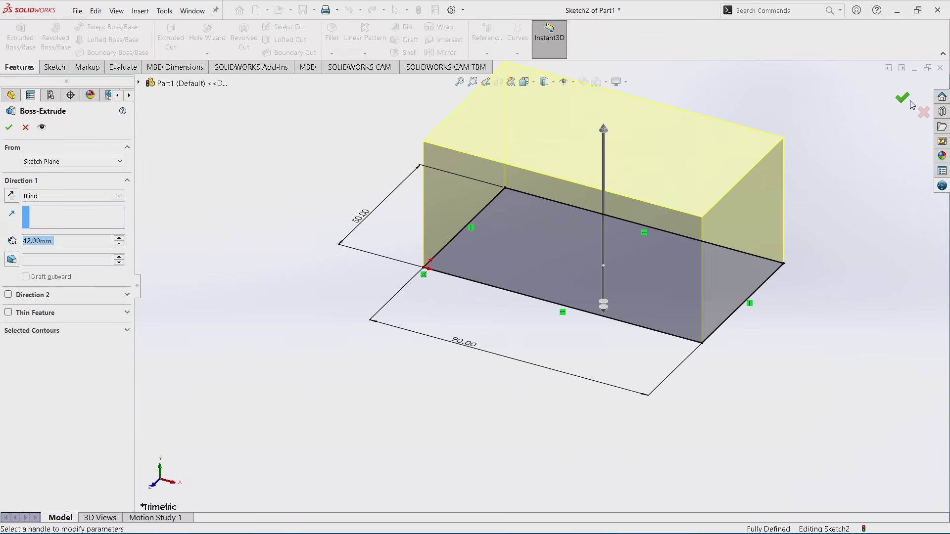
{"action": "key", "text": "Return"}
{"action": "scroll", "coordinate": [797, 226], "scroll_direction": "down", "scroll_amount": 3}
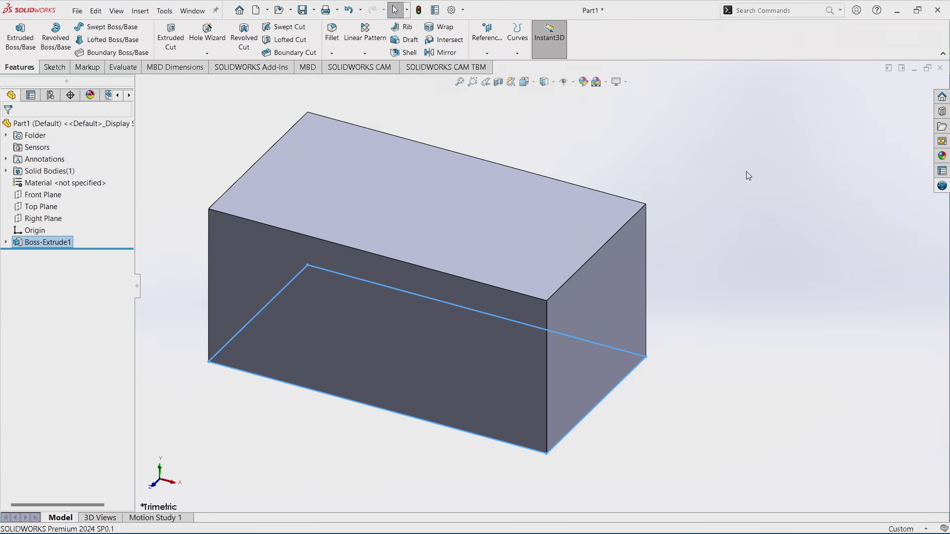
{"action": "right_click", "coordinate": [746, 182]}
{"action": "left_click", "coordinate": [665, 251]}
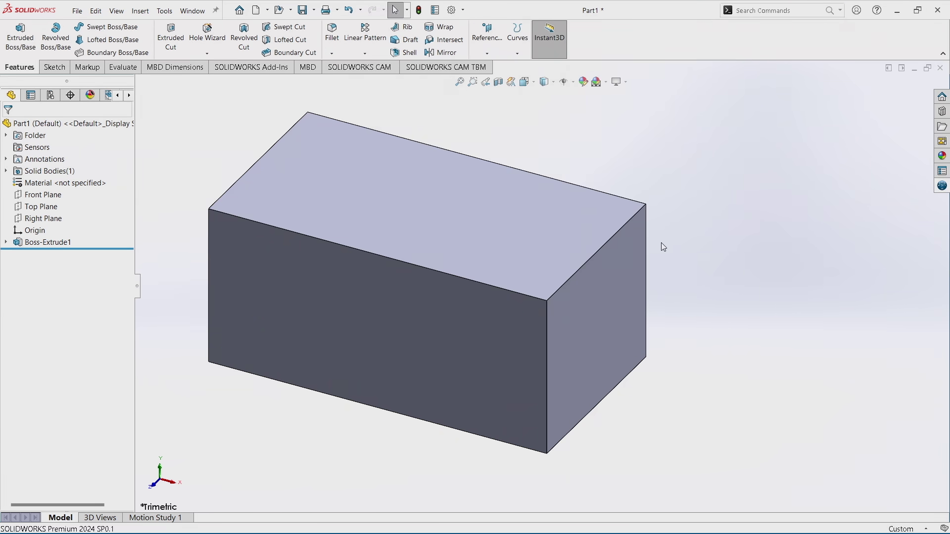
Orbit the block and open Sketch3 on its top face
{"action": "scroll", "coordinate": [586, 269], "scroll_direction": "up", "scroll_amount": 1}
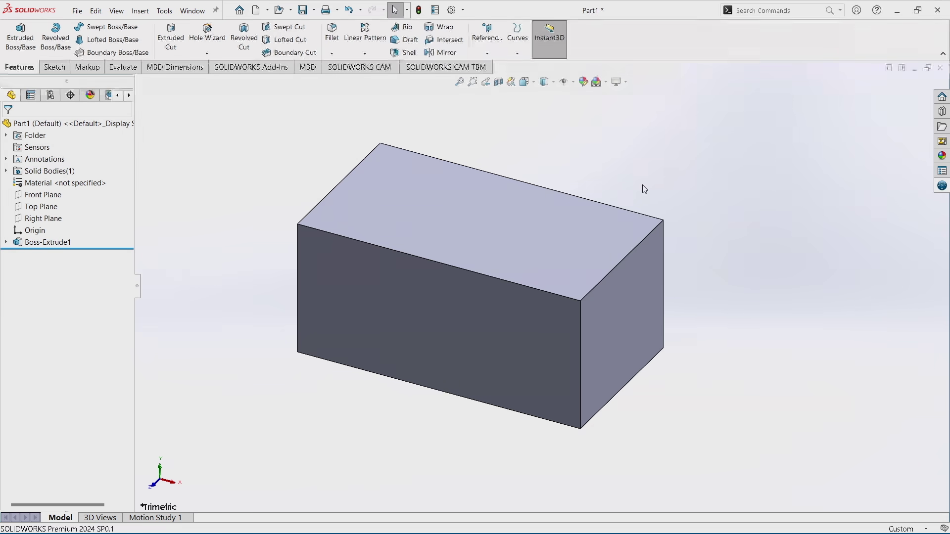
{"action": "mouse_move", "coordinate": [646, 187]}
{"action": "middle_mouse_down"}
{"action": "mouse_move", "coordinate": [625, 239]}
{"action": "mouse_move", "coordinate": [634, 200]}
{"action": "middle_mouse_up"}
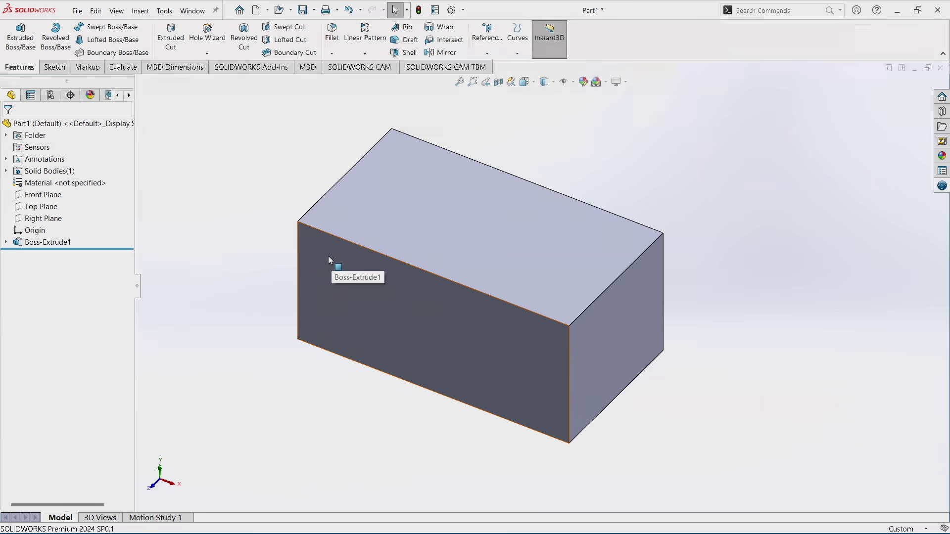
{"action": "middle_click_drag", "start_coordinate": [334, 289], "coordinate": [328, 257]}
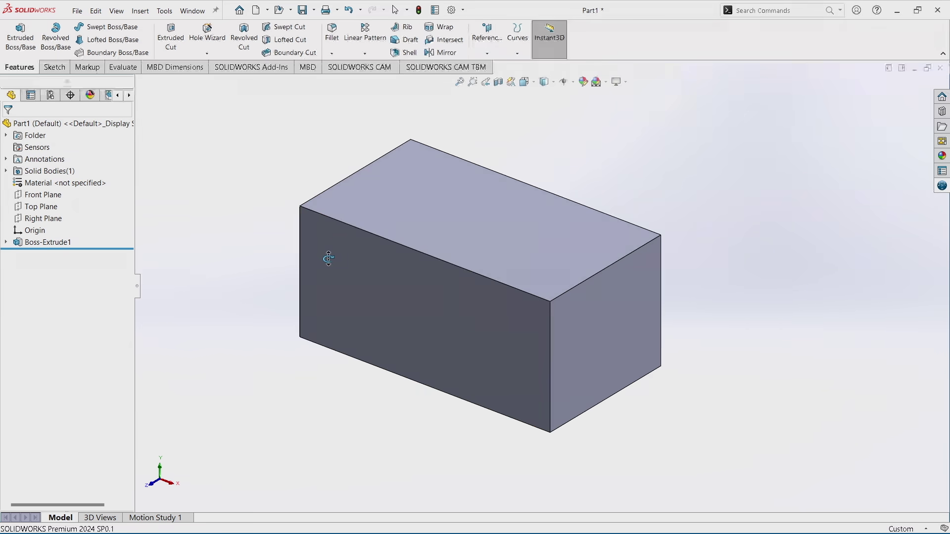
{"action": "left_click", "coordinate": [440, 229]}
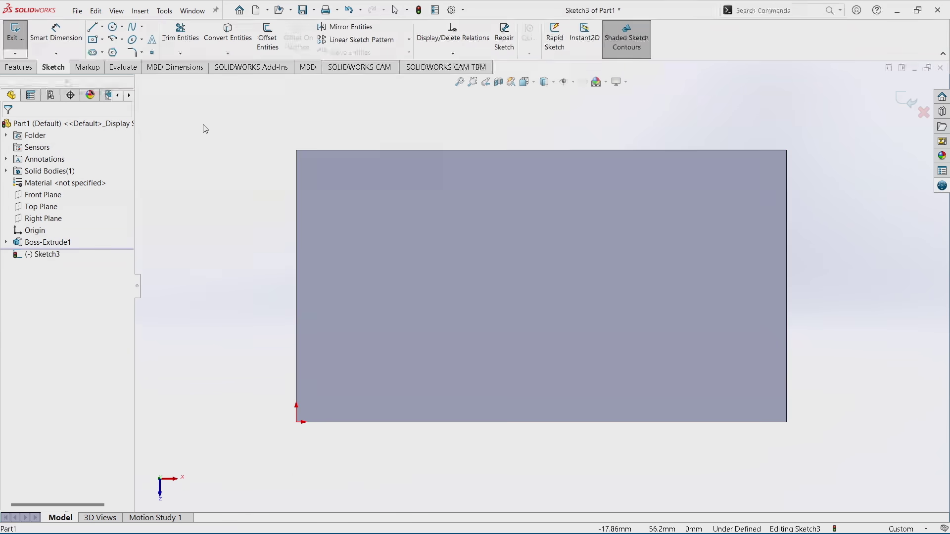
Sketch a small circle near the left edge and a larger circle to its right
{"action": "right_click_drag", "start_coordinate": [379, 258], "coordinate": [378, 199]}
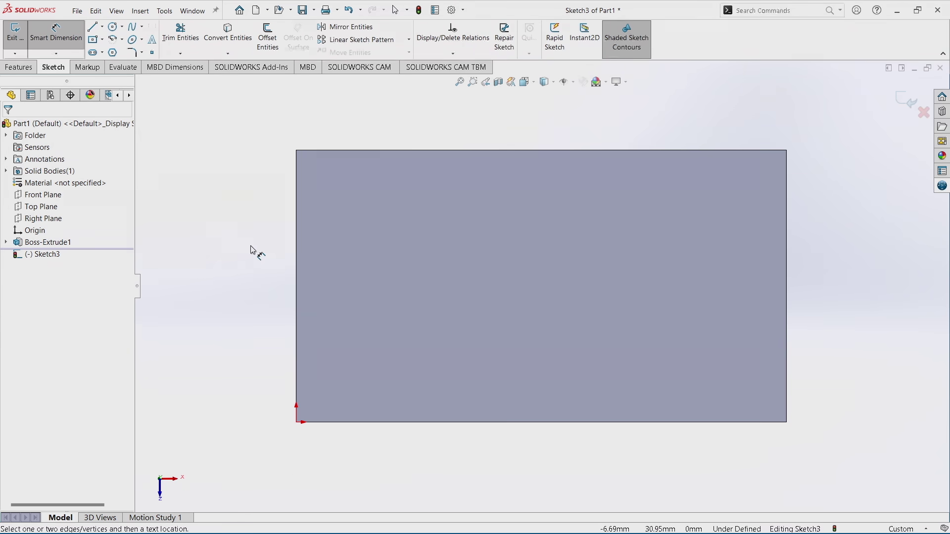
{"action": "right_click_drag", "start_coordinate": [325, 263], "coordinate": [357, 280]}
{"action": "left_click_drag", "start_coordinate": [351, 275], "coordinate": [381, 251]}
{"action": "left_click_drag", "start_coordinate": [463, 296], "coordinate": [470, 241]}
{"action": "right_click_drag", "start_coordinate": [349, 282], "coordinate": [348, 252]}
Dimension the small circle 10 mm from the left edge and add the centre-to-centre spacing
{"action": "left_click", "coordinate": [351, 274]}
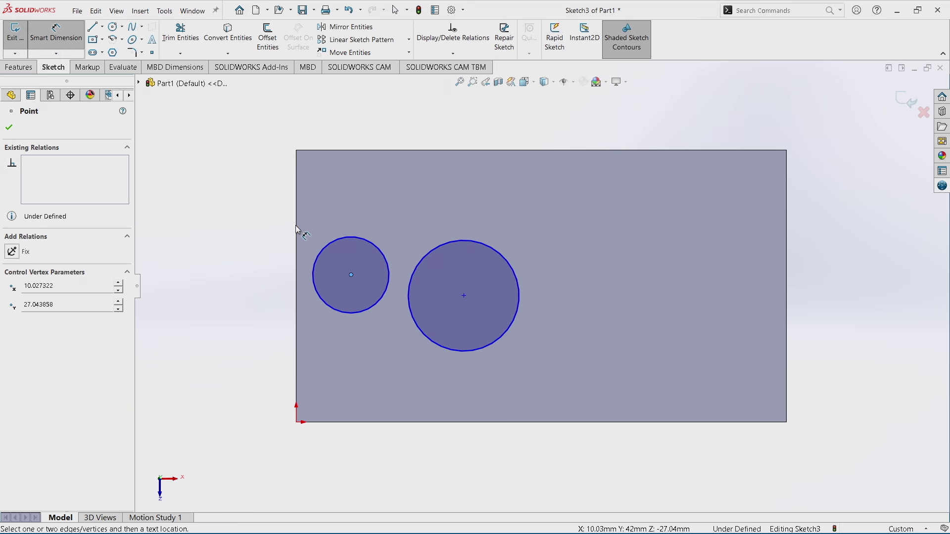
{"action": "left_click", "coordinate": [297, 228]}
{"action": "left_click", "coordinate": [327, 184]}
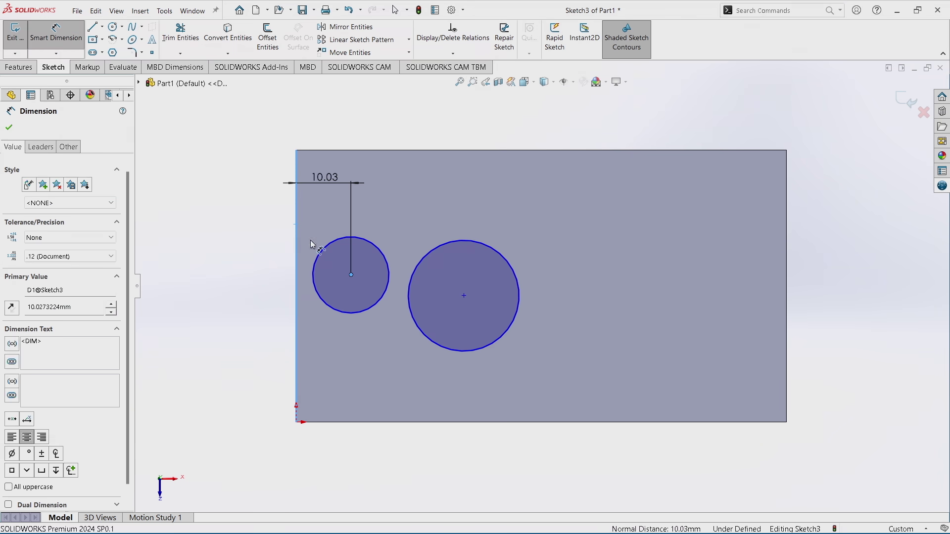
{"action": "type", "text": "10"}
{"action": "key", "text": "Return"}
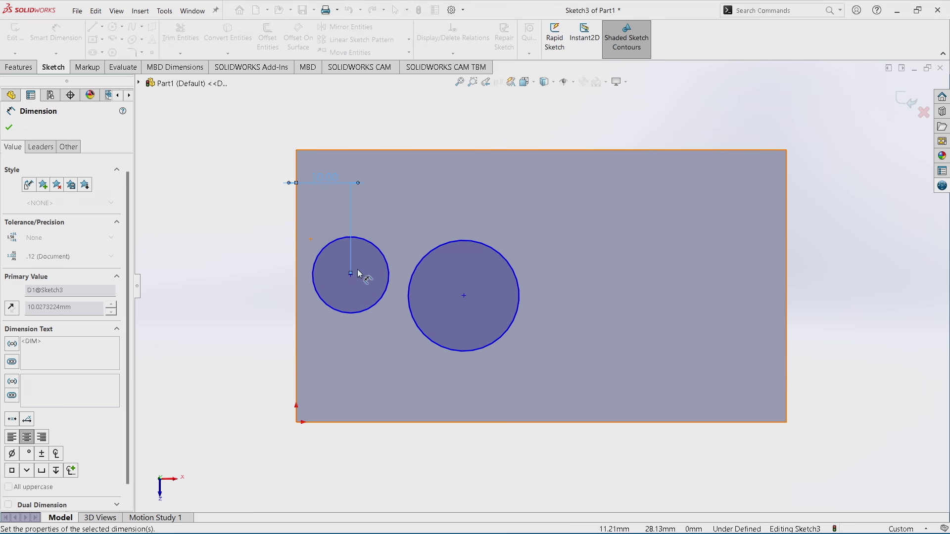
{"action": "left_click", "coordinate": [351, 275]}
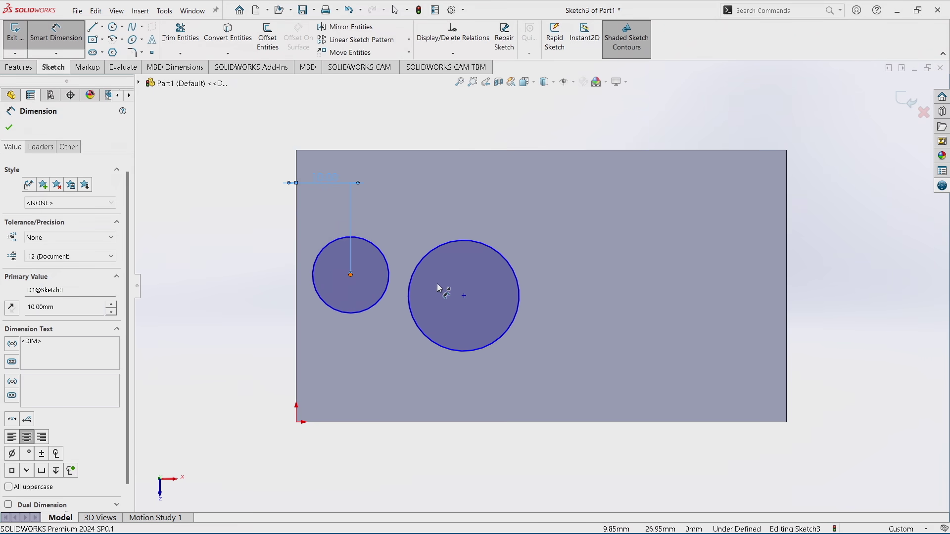
{"action": "left_click", "coordinate": [464, 295]}
{"action": "left_click", "coordinate": [417, 182]}
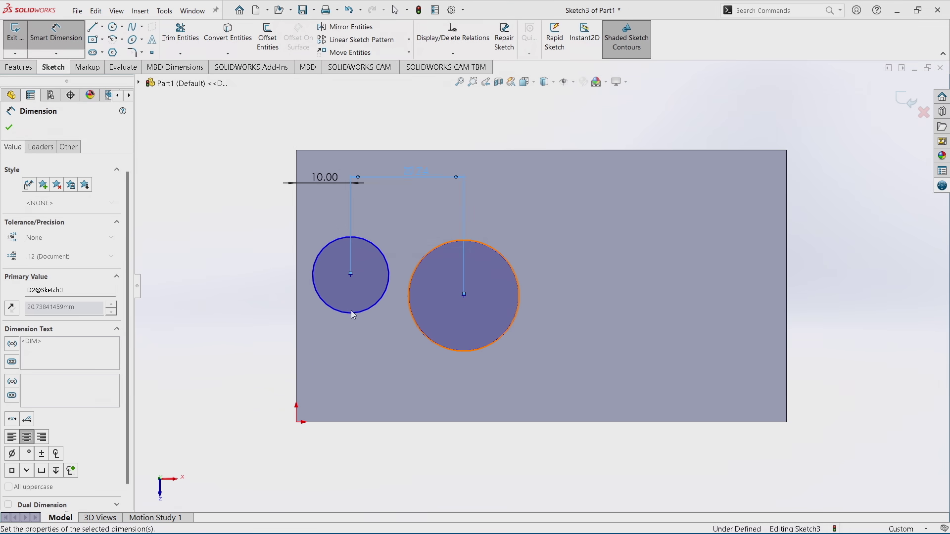
Set the small circle's height to 30 mm and the large circle's to 25 mm
{"action": "left_click", "coordinate": [351, 276]}
{"action": "left_click", "coordinate": [302, 415]}
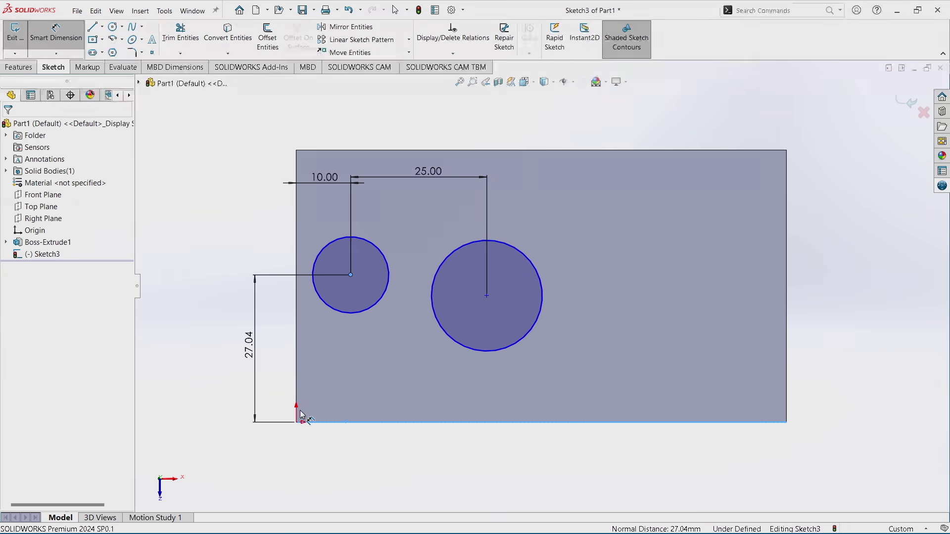
{"action": "left_click", "coordinate": [301, 415]}
{"action": "type", "text": "30"}
{"action": "key", "text": "Return"}
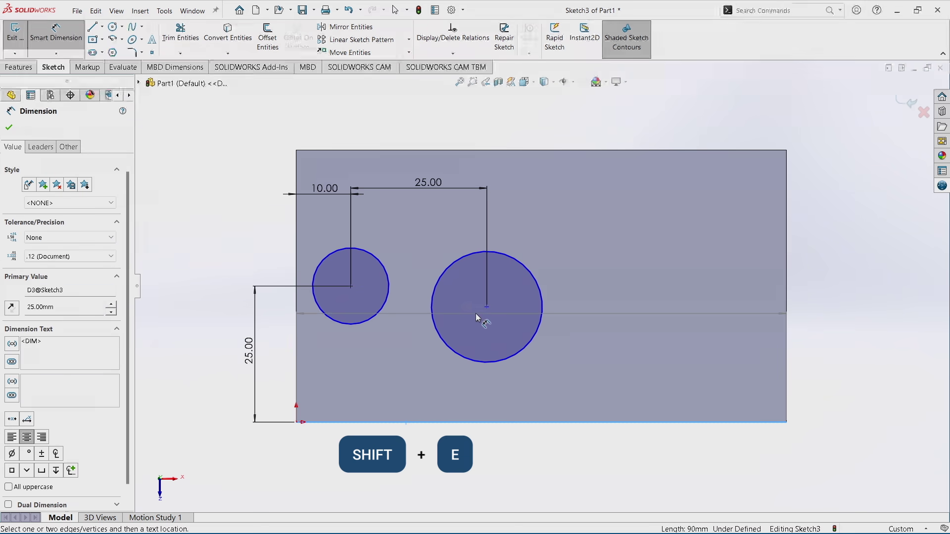
{"action": "left_click", "coordinate": [486, 307]}
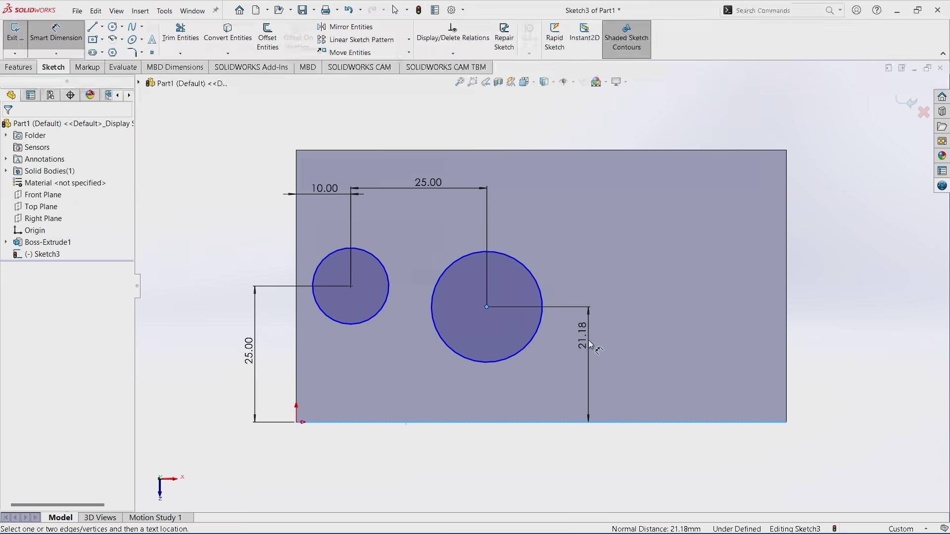
{"action": "left_click", "coordinate": [591, 345]}
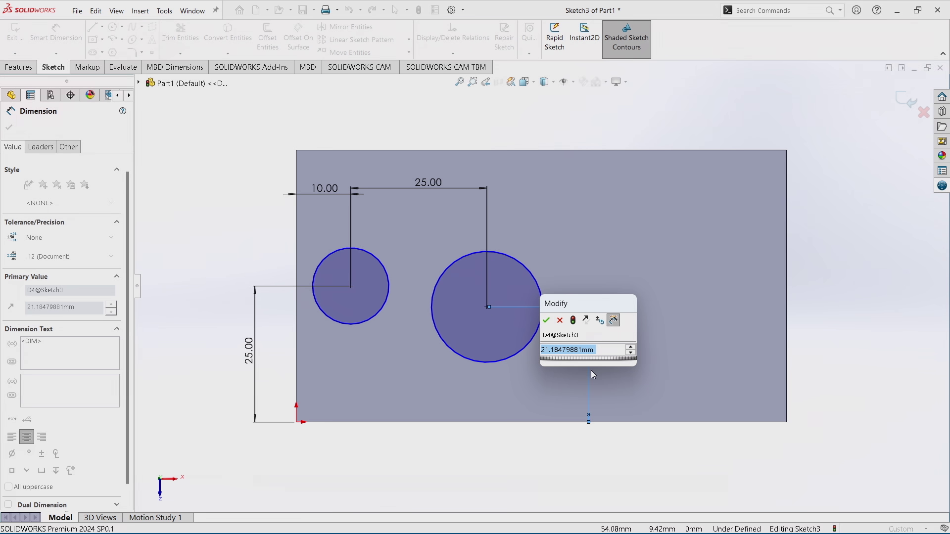
{"action": "type", "text": "25"}
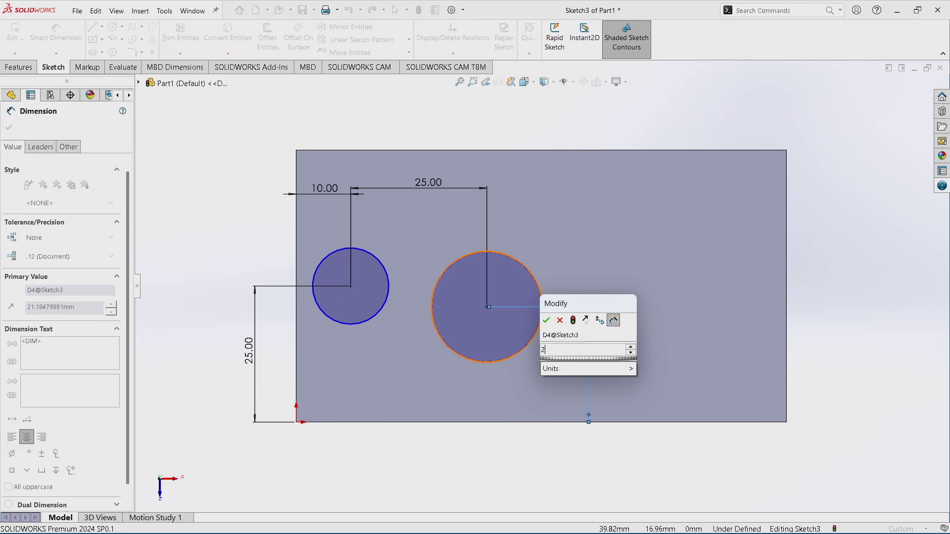
{"action": "key", "text": "Return"}
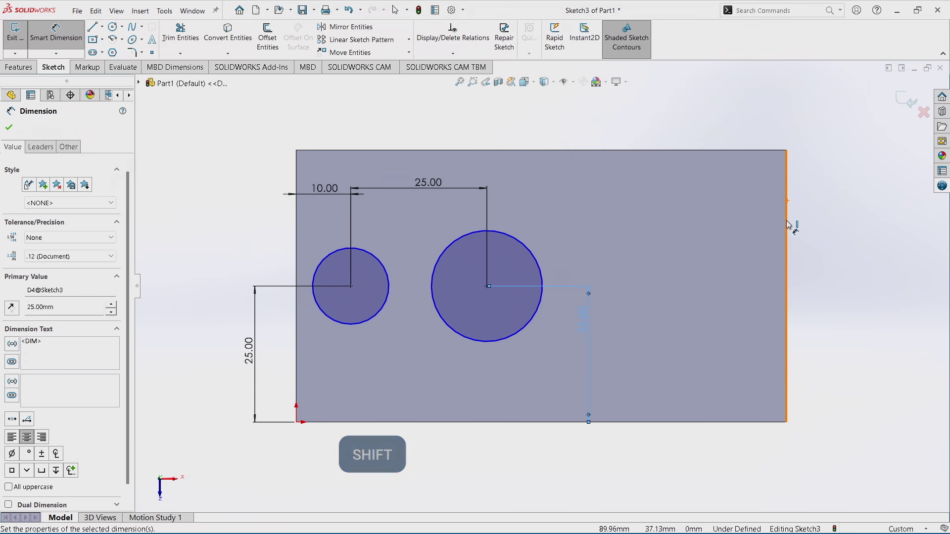
{"action": "key", "text": "shift+e"}
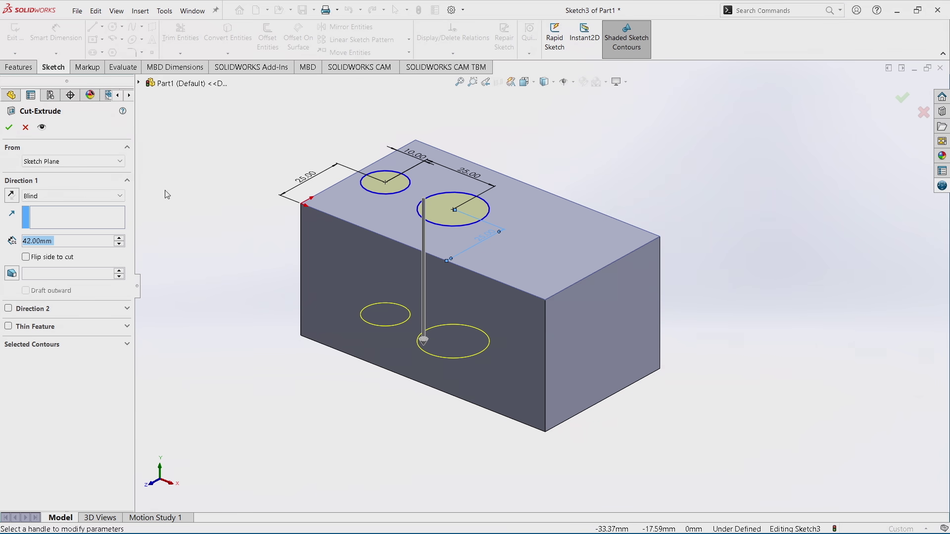
Cut both circles Through All to form through-holes, then orbit to inspect them
{"action": "left_click", "coordinate": [79, 196]}
{"action": "left_click", "coordinate": [81, 225]}
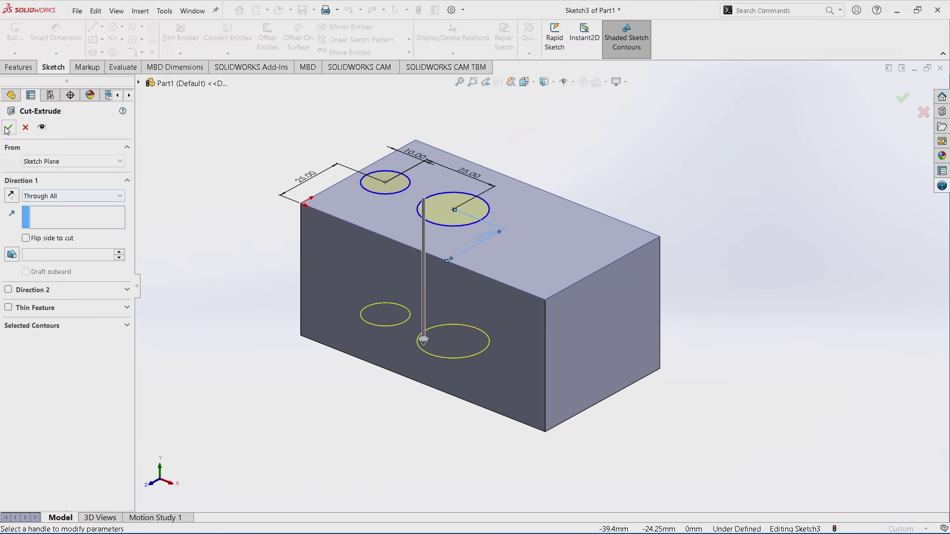
{"action": "key", "text": "Return"}
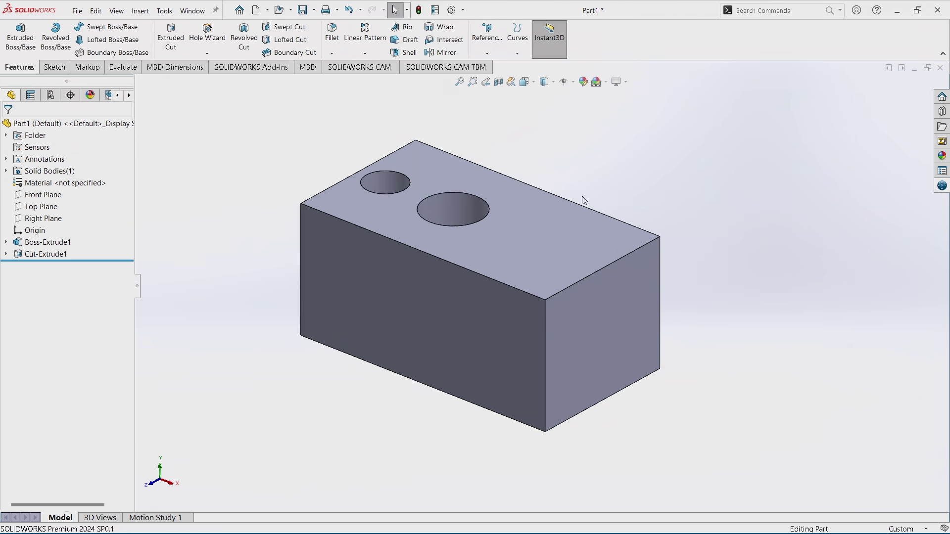
{"action": "middle_click_drag", "start_coordinate": [484, 177], "coordinate": [527, 263]}
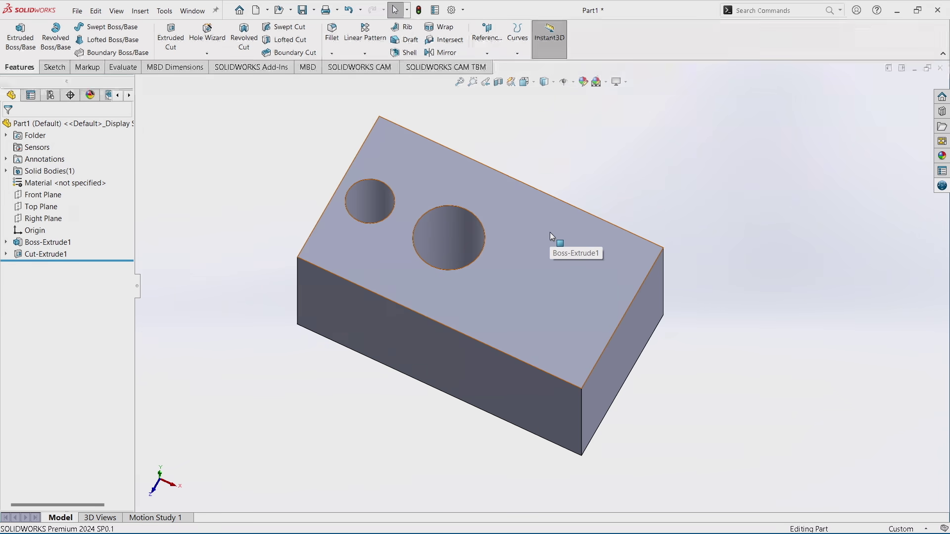
{"action": "middle_click_drag", "start_coordinate": [550, 233], "coordinate": [581, 161]}
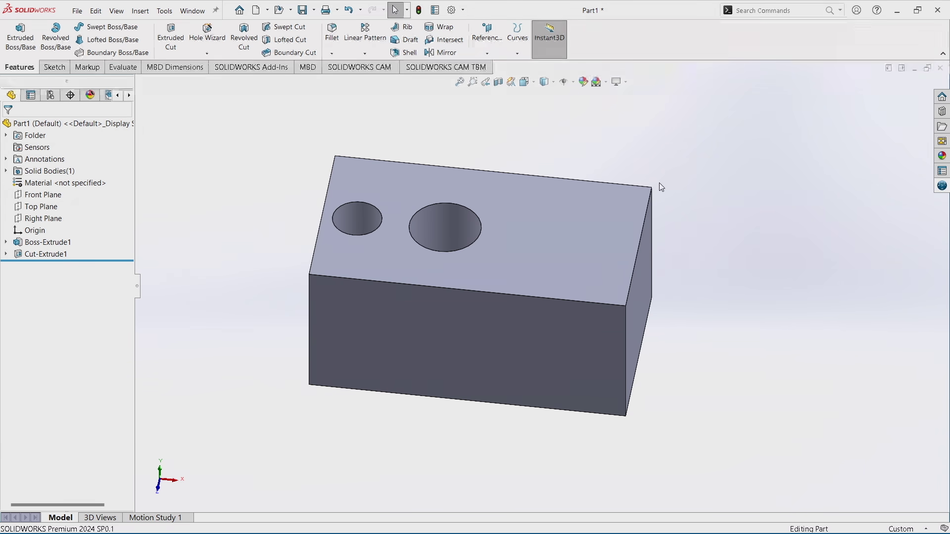
{"action": "mouse_move", "coordinate": [693, 239]}
{"action": "middle_mouse_down"}
{"action": "mouse_move", "coordinate": [711, 233]}
{"action": "mouse_move", "coordinate": [687, 233]}
{"action": "mouse_move", "coordinate": [704, 225]}
{"action": "middle_mouse_up"}
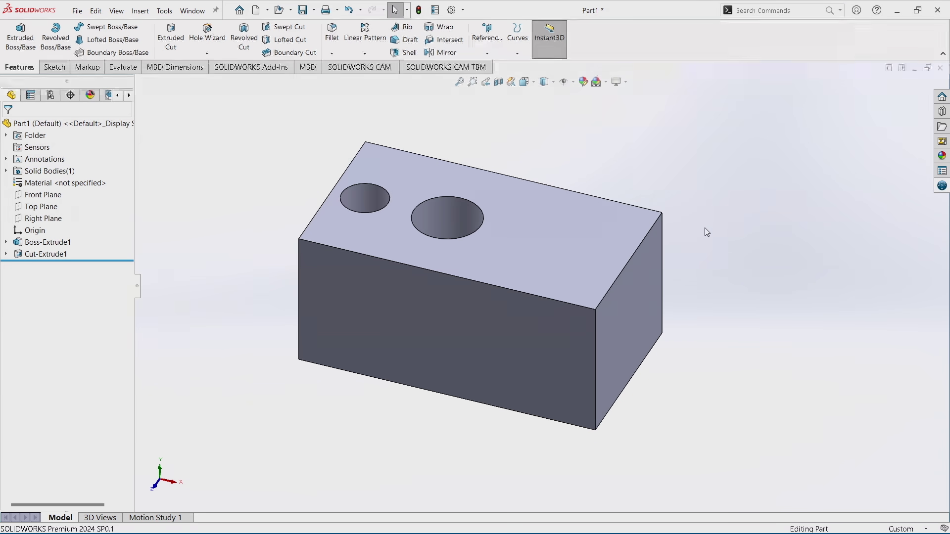
Fillet the block's four vertical corner edges with a 10 mm radius
{"action": "key", "text": "ctrl+f"}
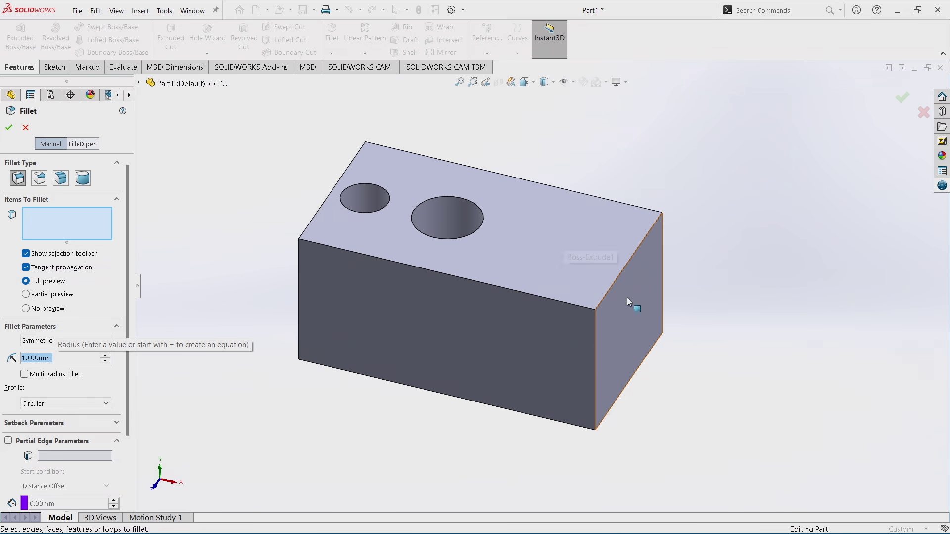
{"action": "left_click", "coordinate": [595, 337]}
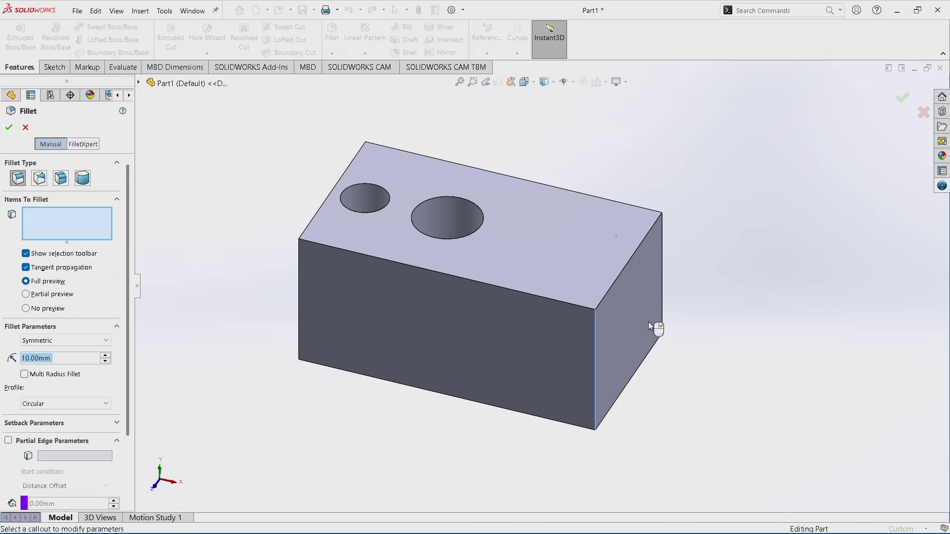
{"action": "left_click", "coordinate": [661, 262]}
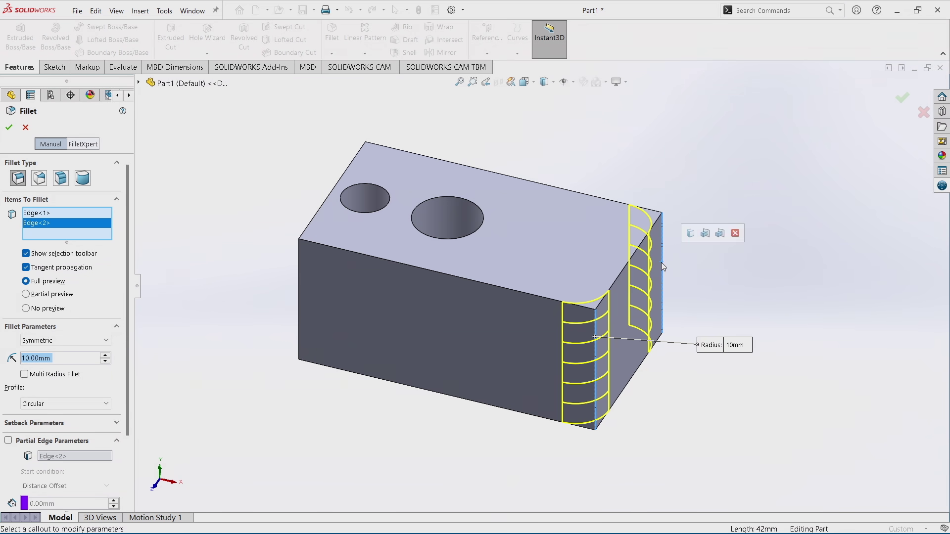
{"action": "left_click", "coordinate": [366, 170]}
{"action": "left_click", "coordinate": [299, 262]}
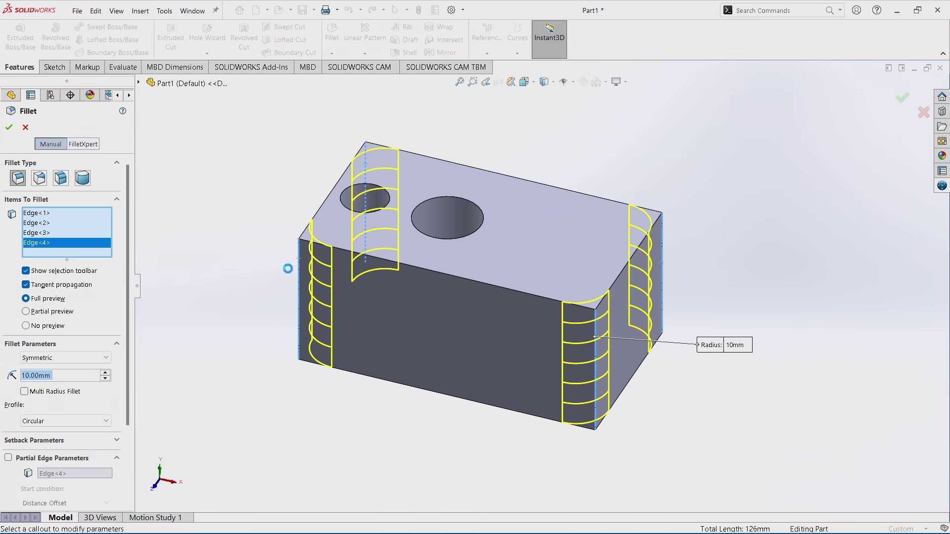
{"action": "right_click", "coordinate": [290, 275]}
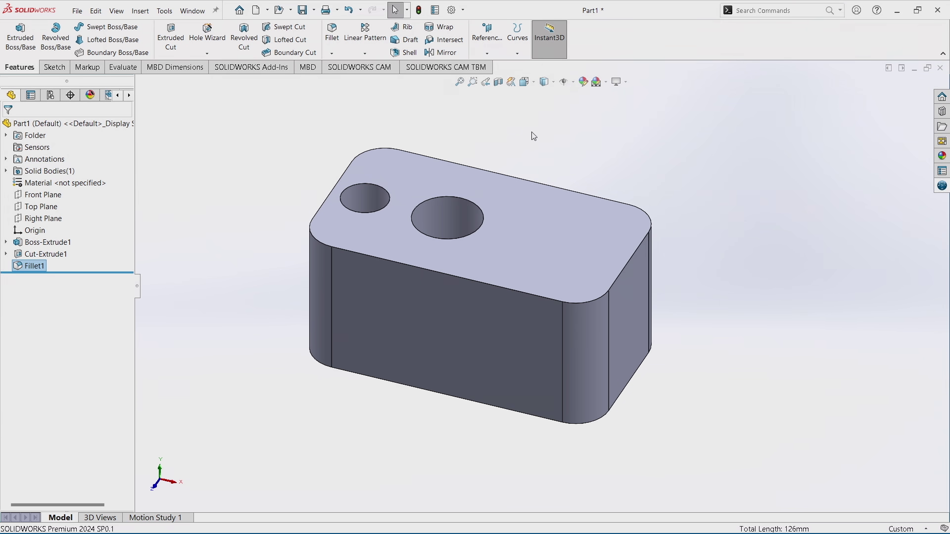
{"action": "middle_click_drag", "start_coordinate": [548, 157], "coordinate": [539, 229]}
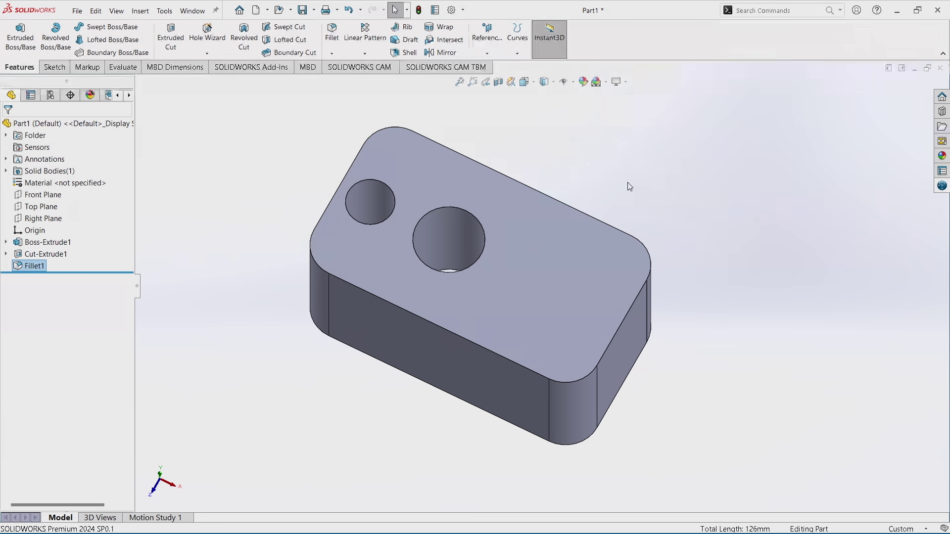
{"action": "middle_click_drag", "start_coordinate": [627, 188], "coordinate": [632, 198]}
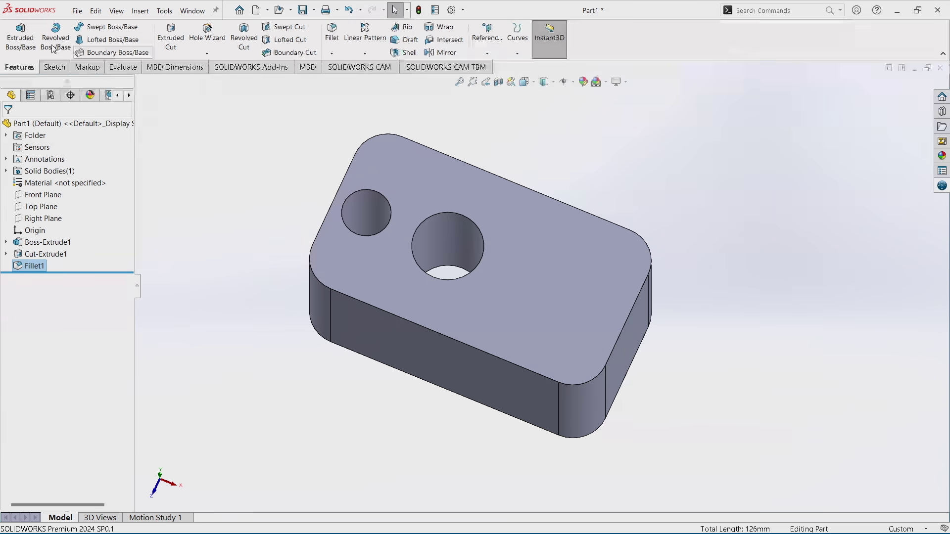
Sketch a third, larger circle on the right of the top face for cutting
{"action": "left_click", "coordinate": [20, 34]}
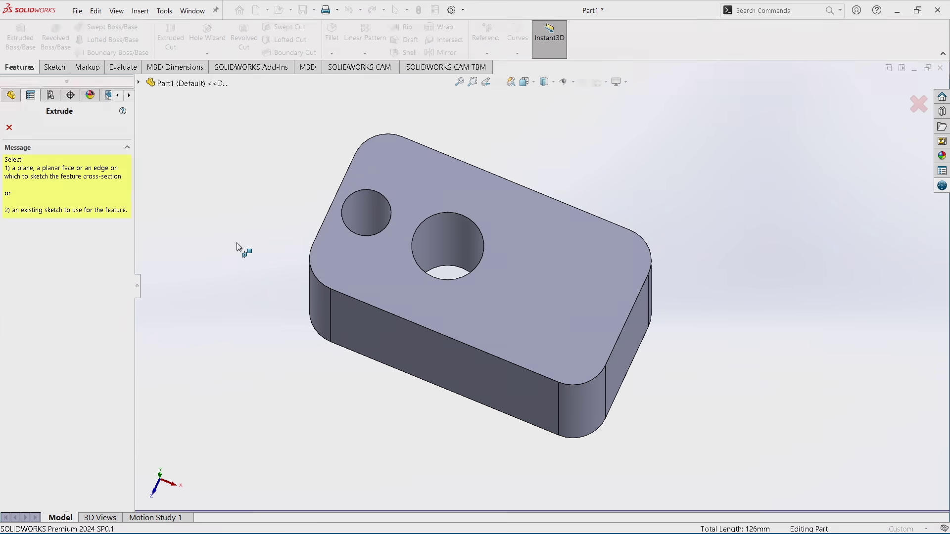
{"action": "left_click", "coordinate": [360, 257]}
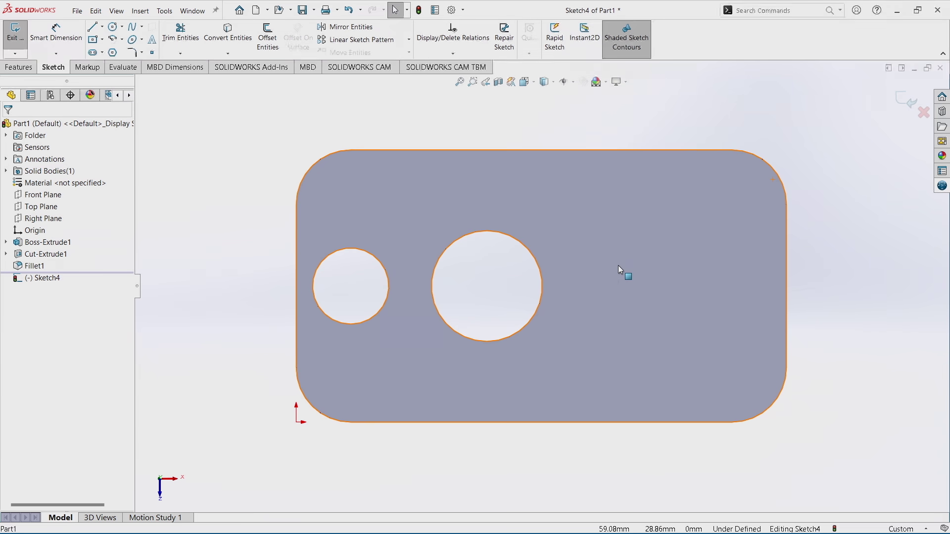
{"action": "mouse_move", "coordinate": [622, 250]}
{"action": "right_mouse_down"}
{"action": "mouse_move", "coordinate": [624, 200]}
{"action": "mouse_move", "coordinate": [645, 244]}
{"action": "right_mouse_up"}
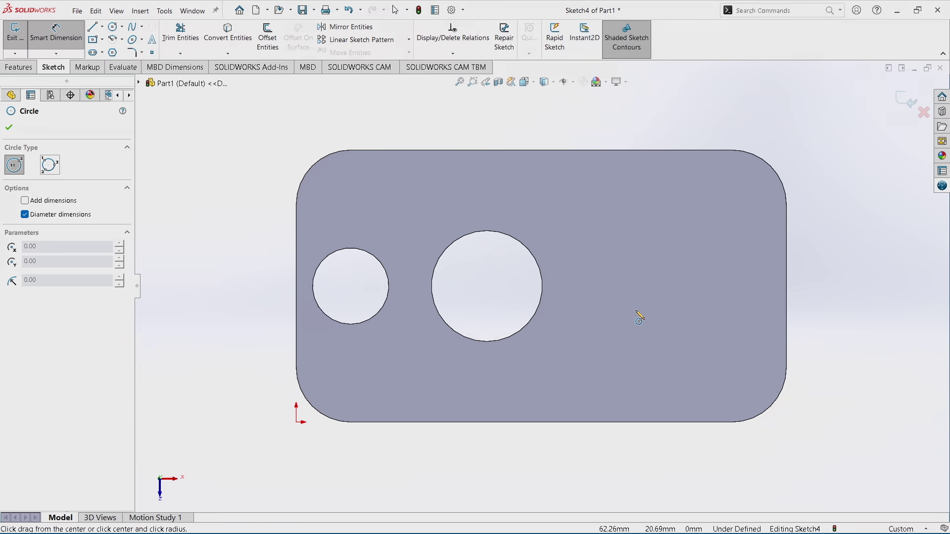
{"action": "left_click_drag", "start_coordinate": [635, 309], "coordinate": [678, 269]}
{"action": "key", "text": "Escape"}
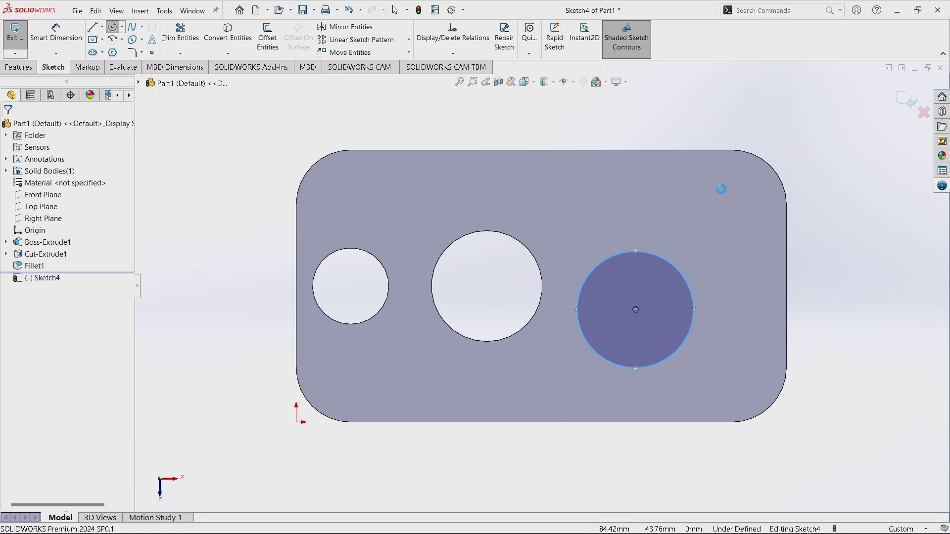
{"action": "right_click_drag", "start_coordinate": [721, 187], "coordinate": [692, 198]}
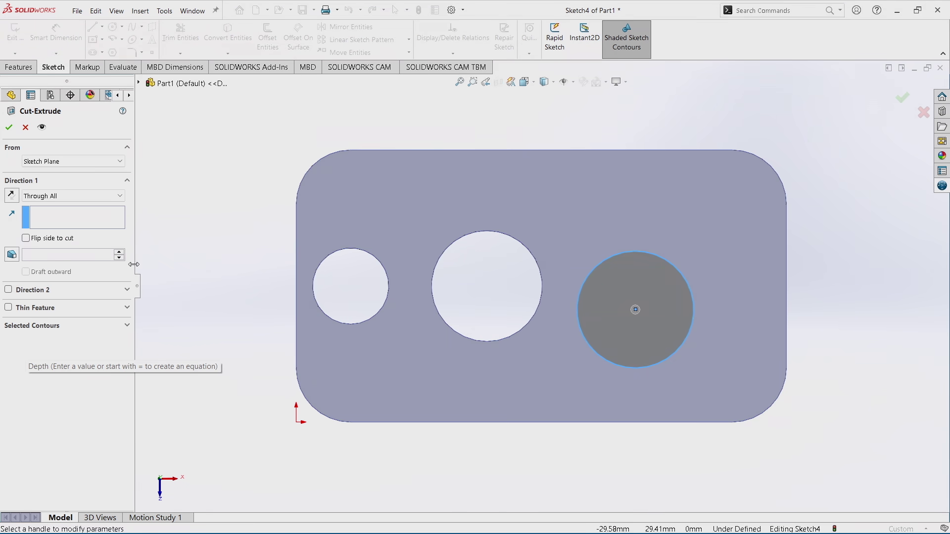
{"action": "left_click", "coordinate": [64, 197]}
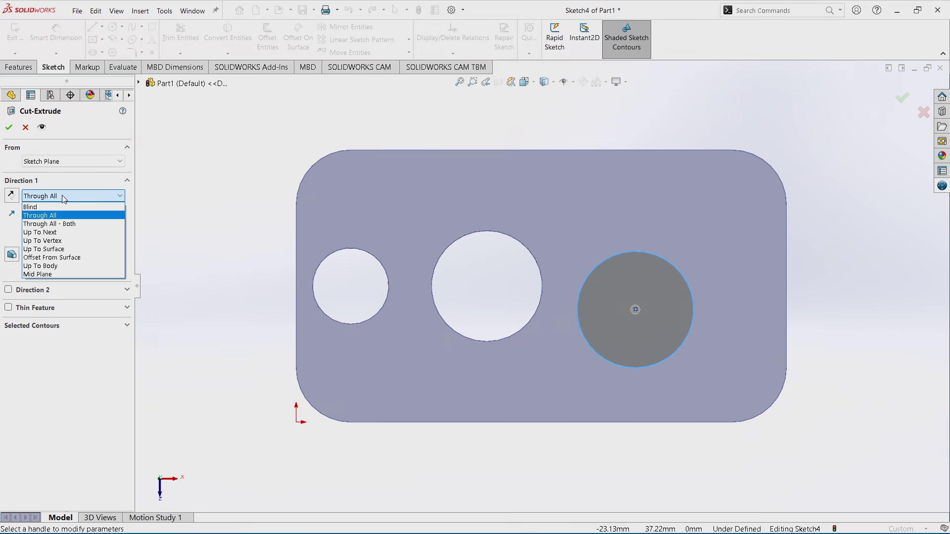
{"action": "left_click", "coordinate": [64, 197]}
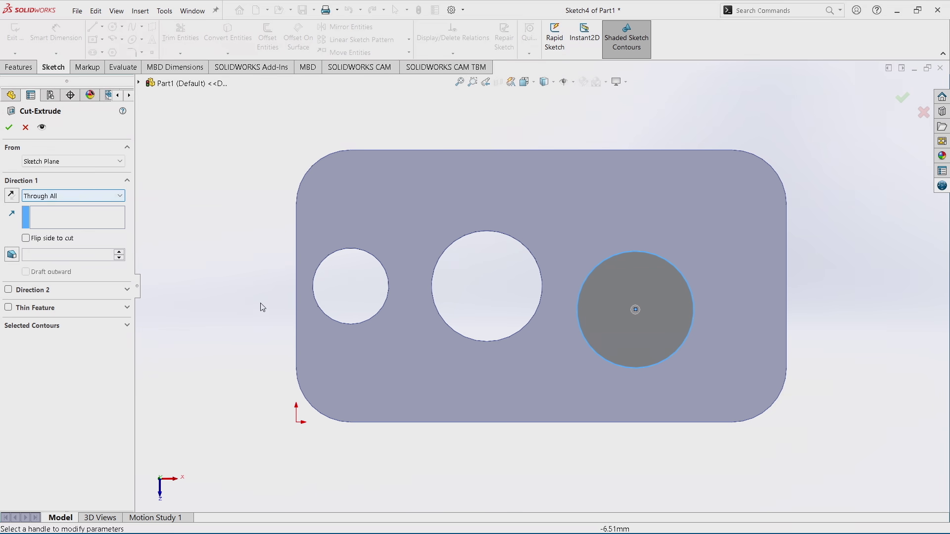